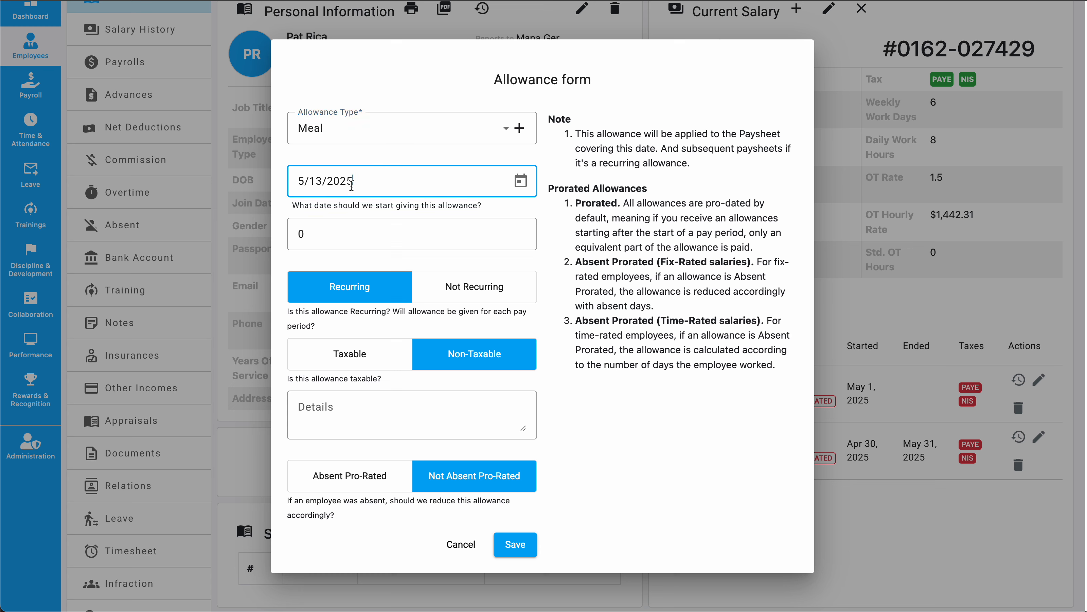
Step: Set the Meal allowance's start date to 6/16/2025
left_click(520, 181)
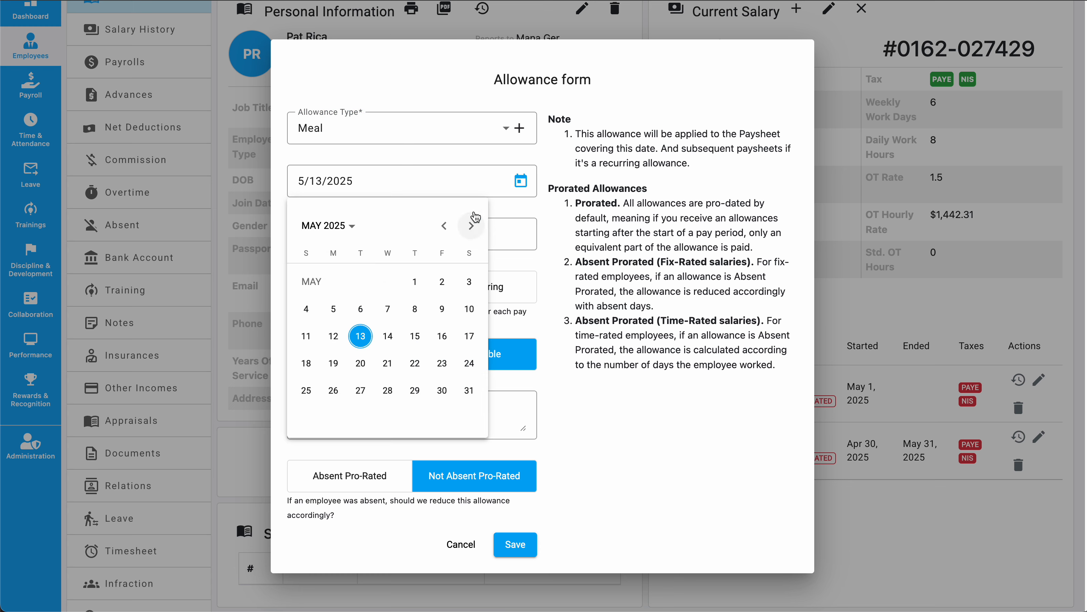
left_click(470, 226)
left_click(338, 367)
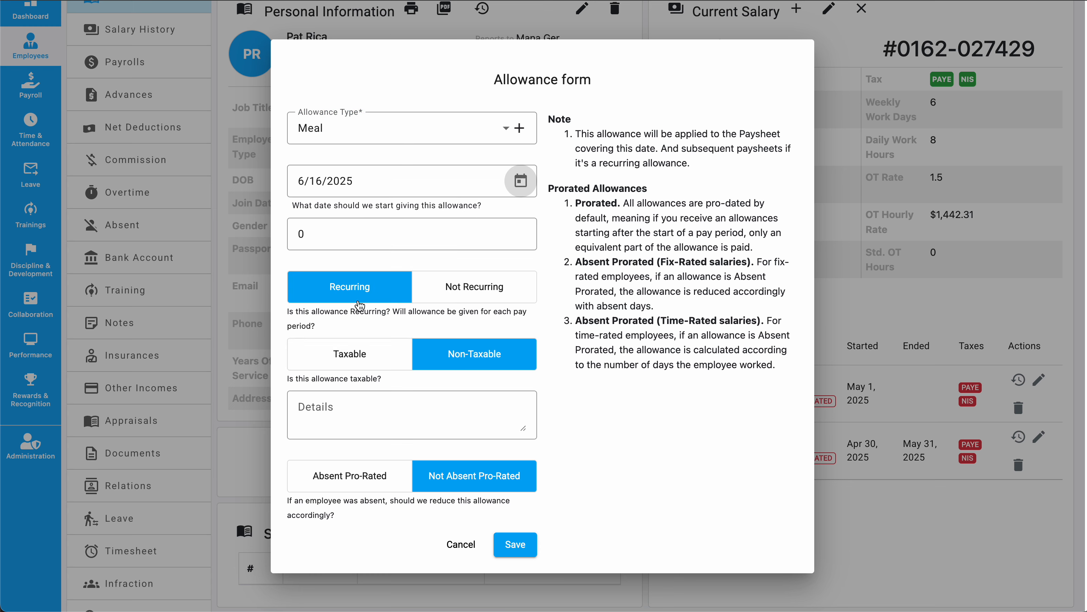
Step: Enter an allowance amount of 10000 and save the allowance
left_click(412, 235)
type("10000")
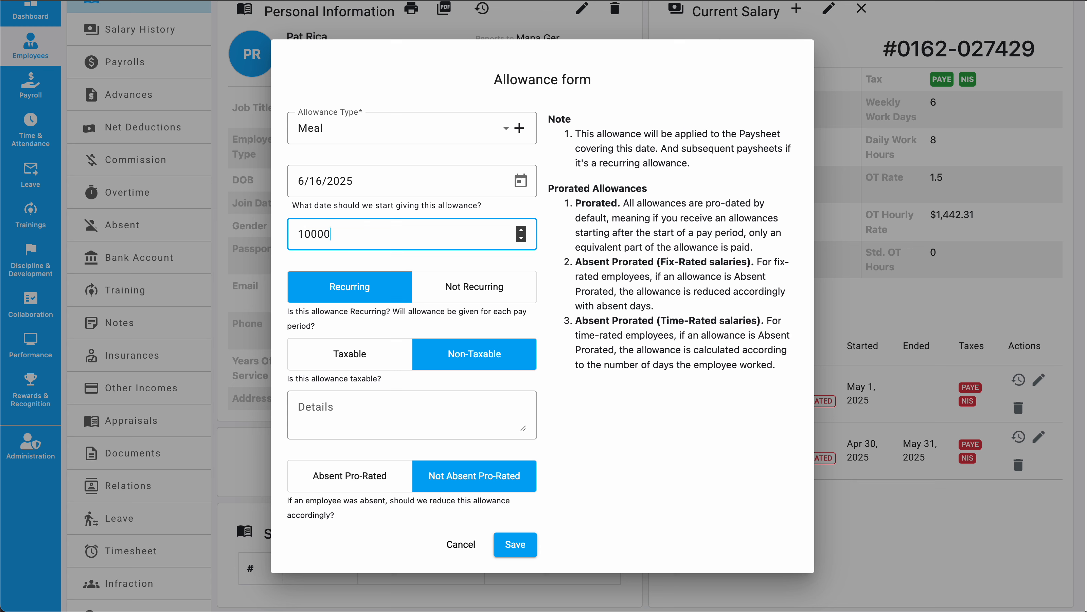
left_click(717, 430)
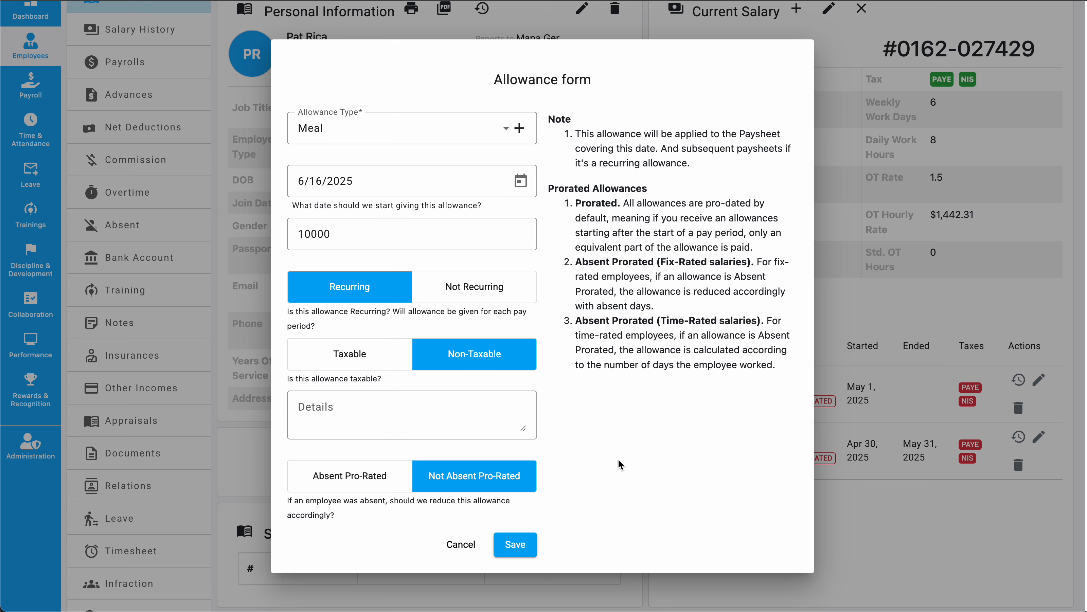
left_click(514, 545)
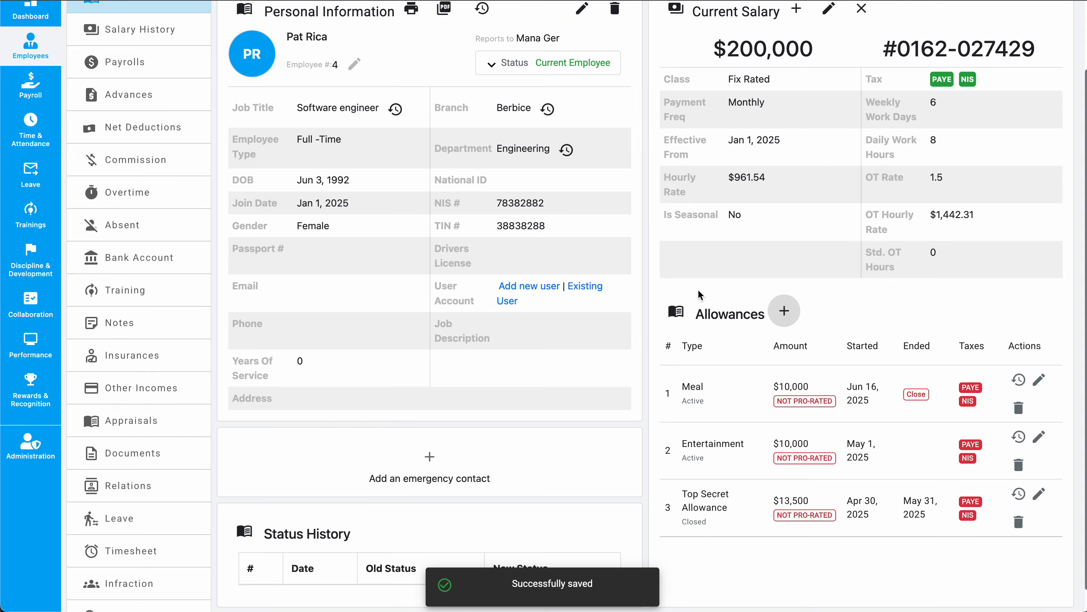
Step: Open the Jun Payroll [Fix Rated] [Engineering,Operations] payroll
left_click(26, 91)
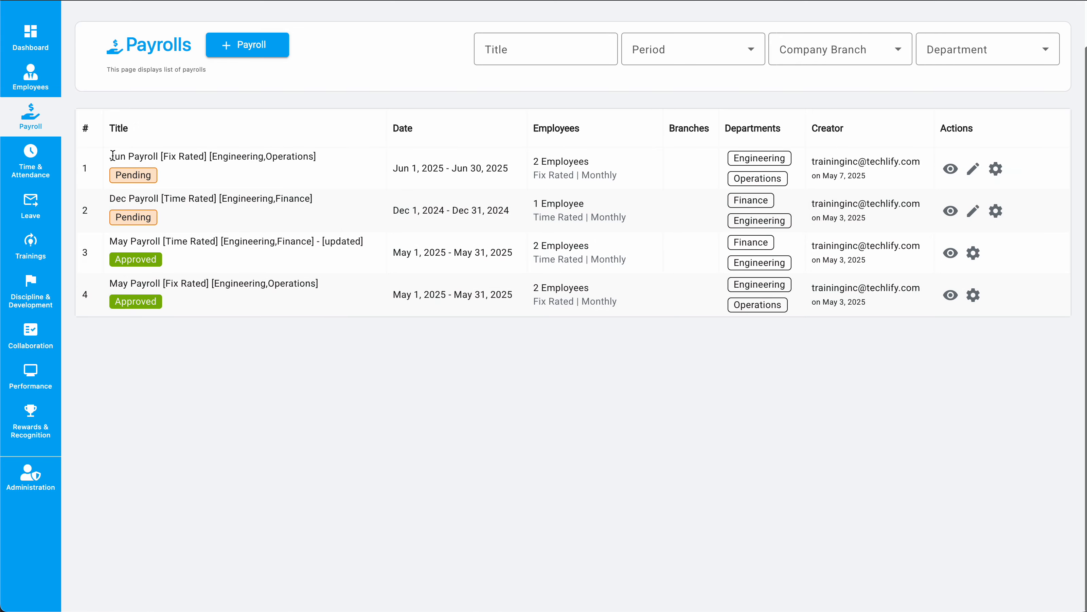
left_click_drag(113, 156, 335, 162)
left_click(322, 160)
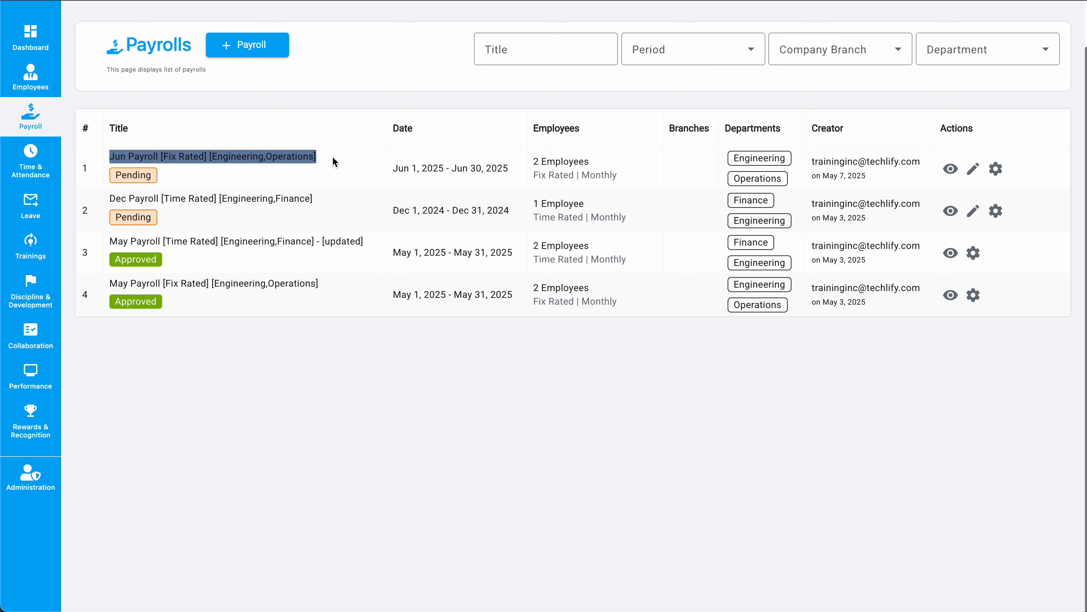
left_click(904, 136)
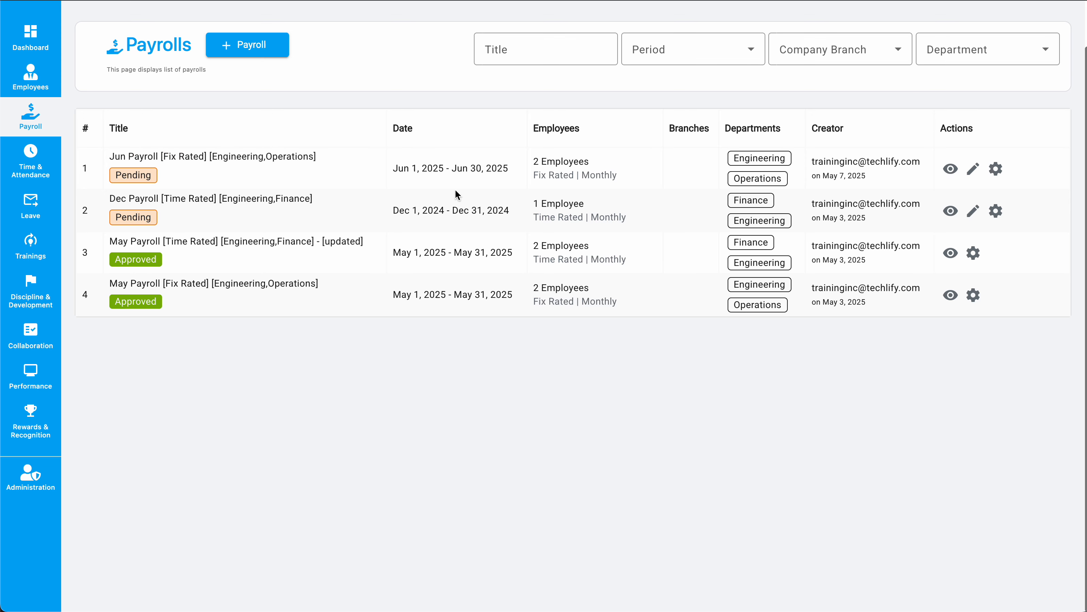
left_click(951, 169)
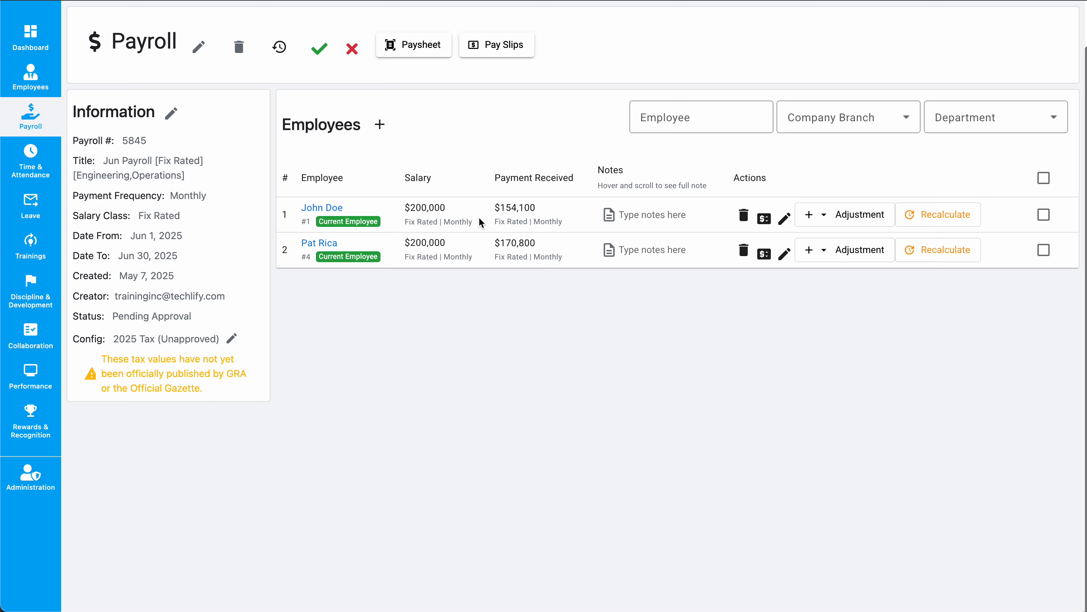
left_click(955, 254)
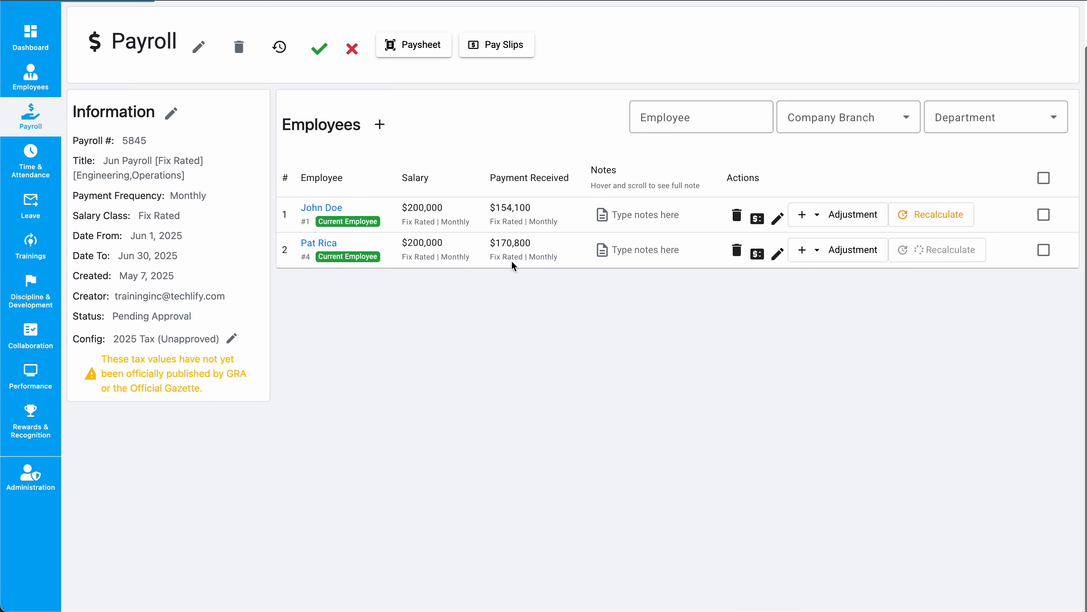
left_click_drag(501, 244, 540, 245)
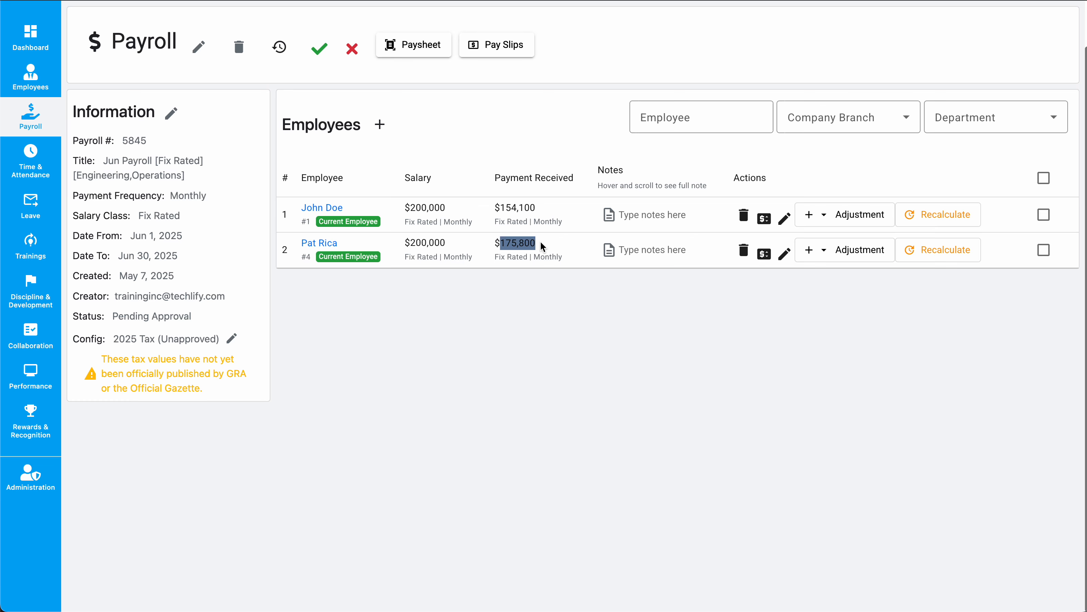
left_click(462, 105)
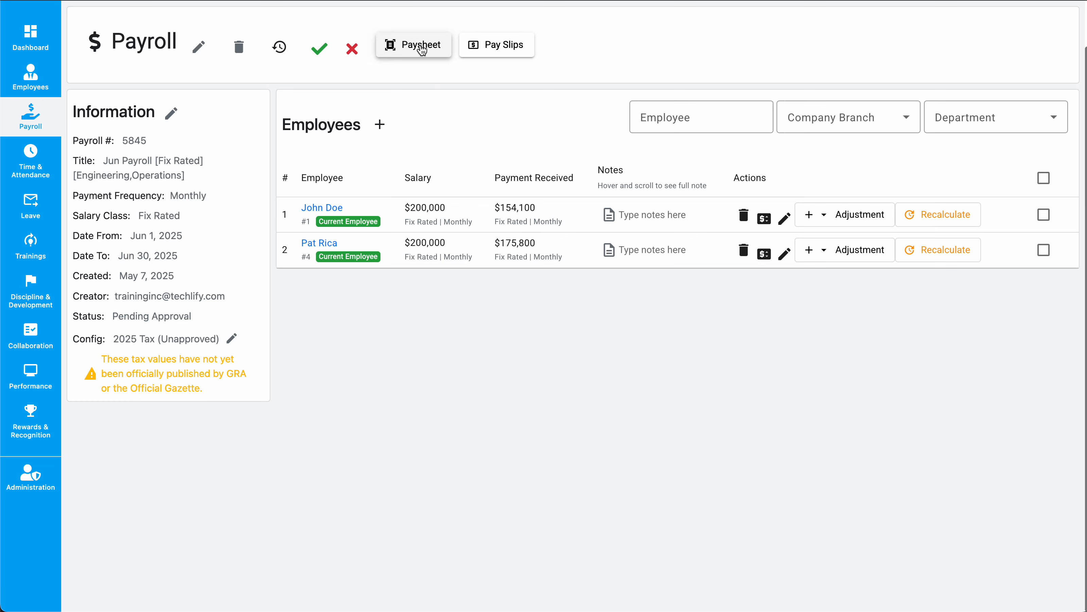
Step: Open the paysheet and add the Non-taxable Allowance: Meal column
left_click(422, 50)
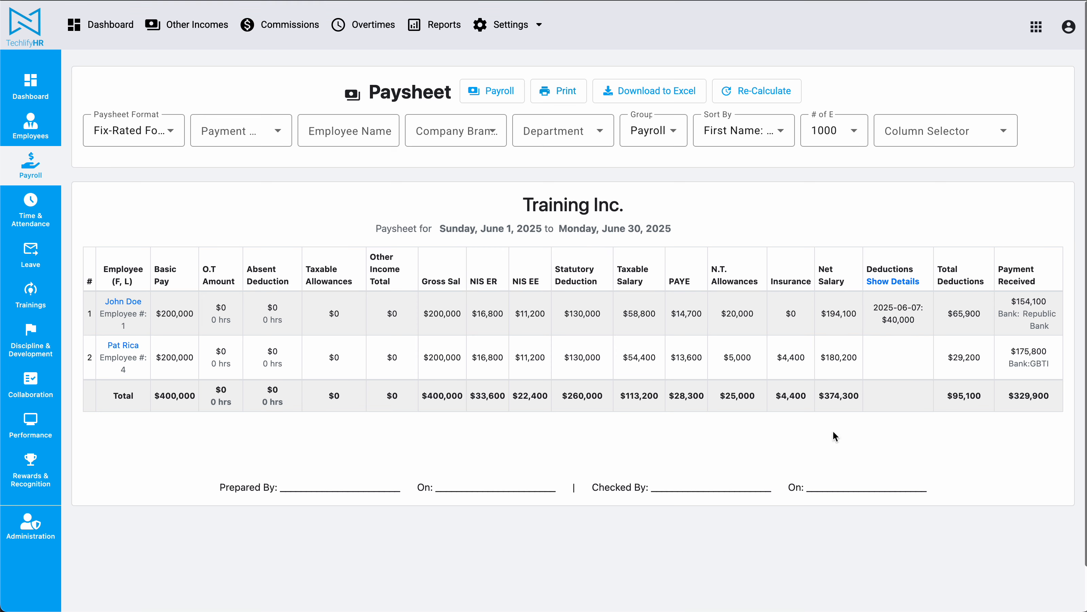
left_click(926, 144)
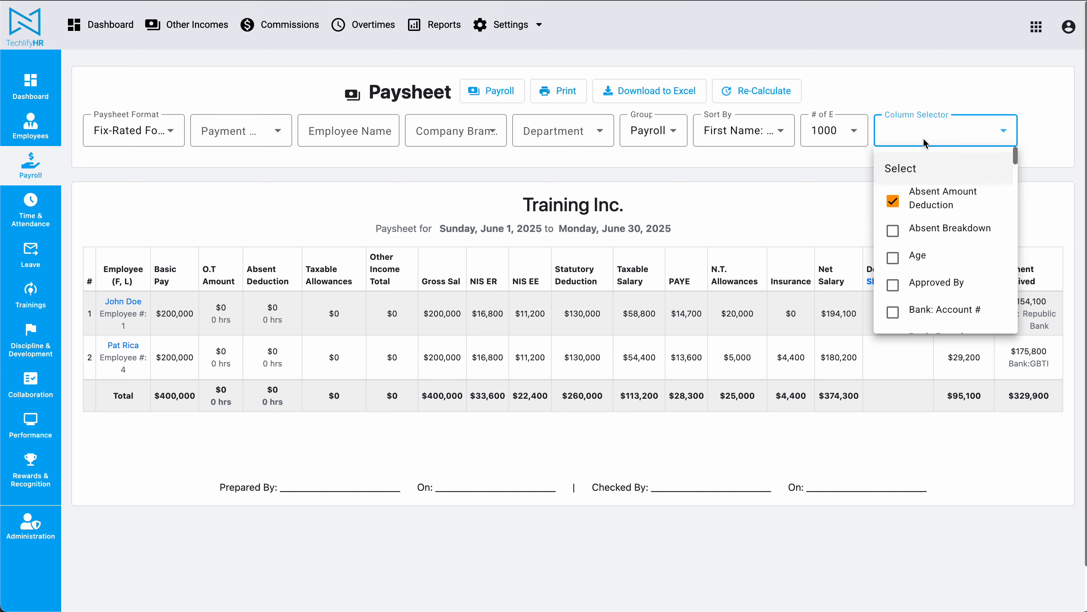
scroll(939, 221, "down", 10)
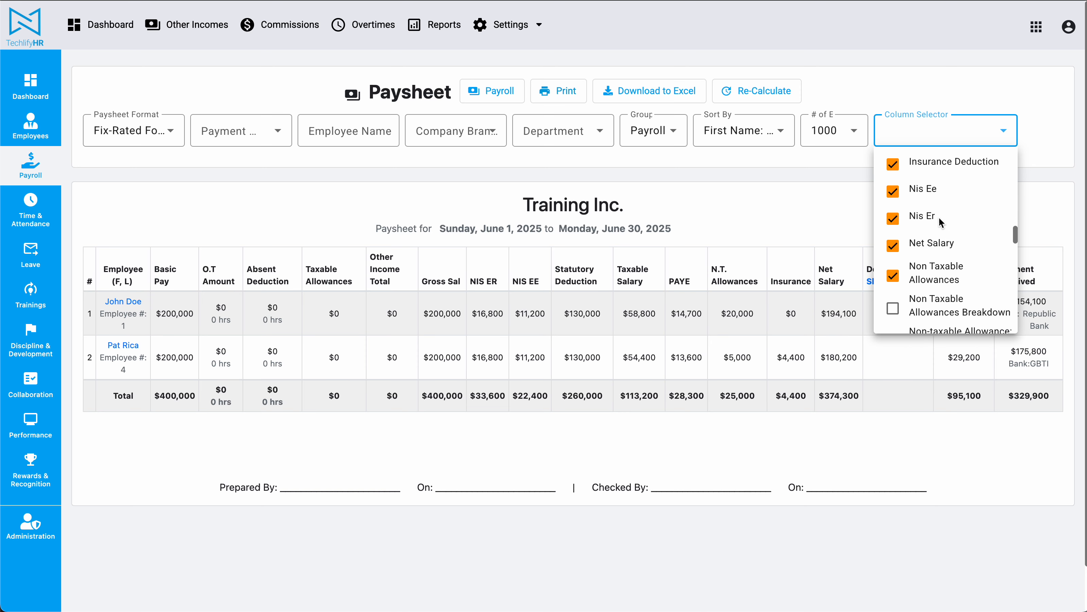
scroll(940, 222, "up", 2)
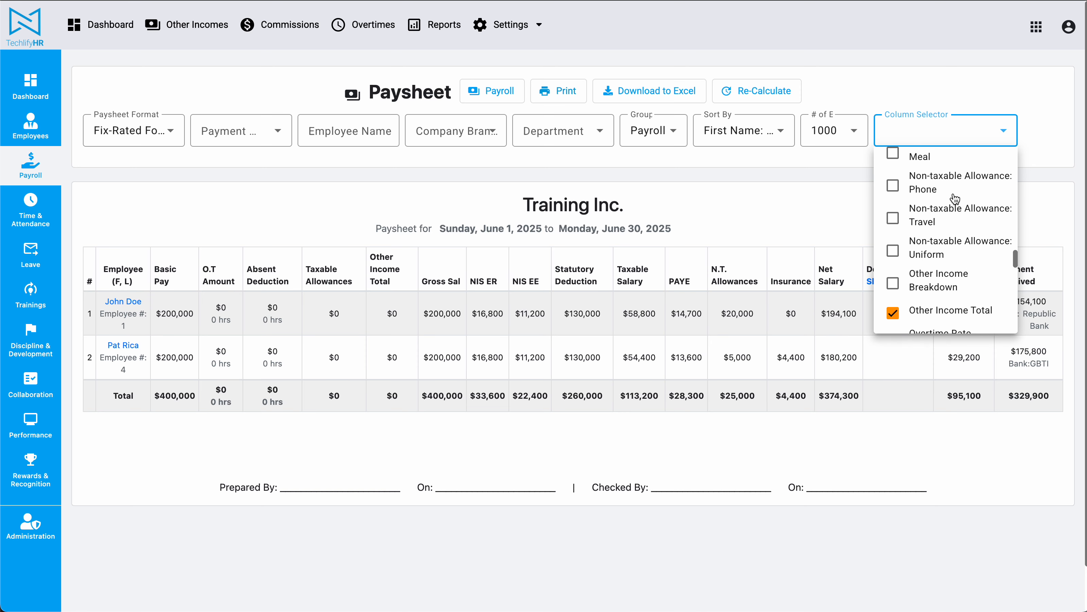
left_click(922, 156)
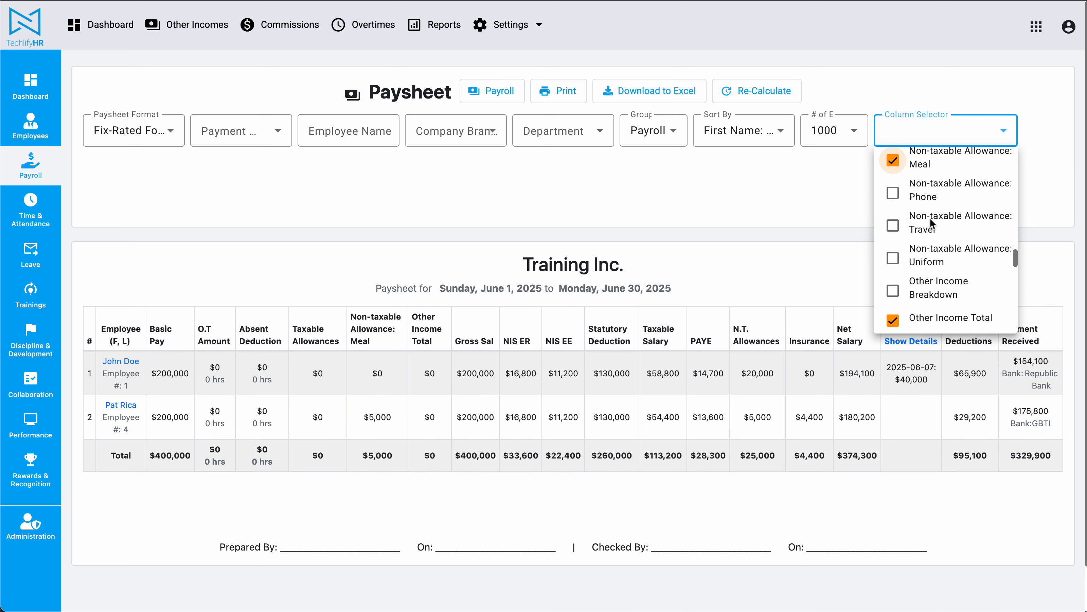
left_click(783, 281)
Step: Update the paysheet format to keep the new column layout
left_click_drag(368, 317, 369, 346)
double_click(377, 417)
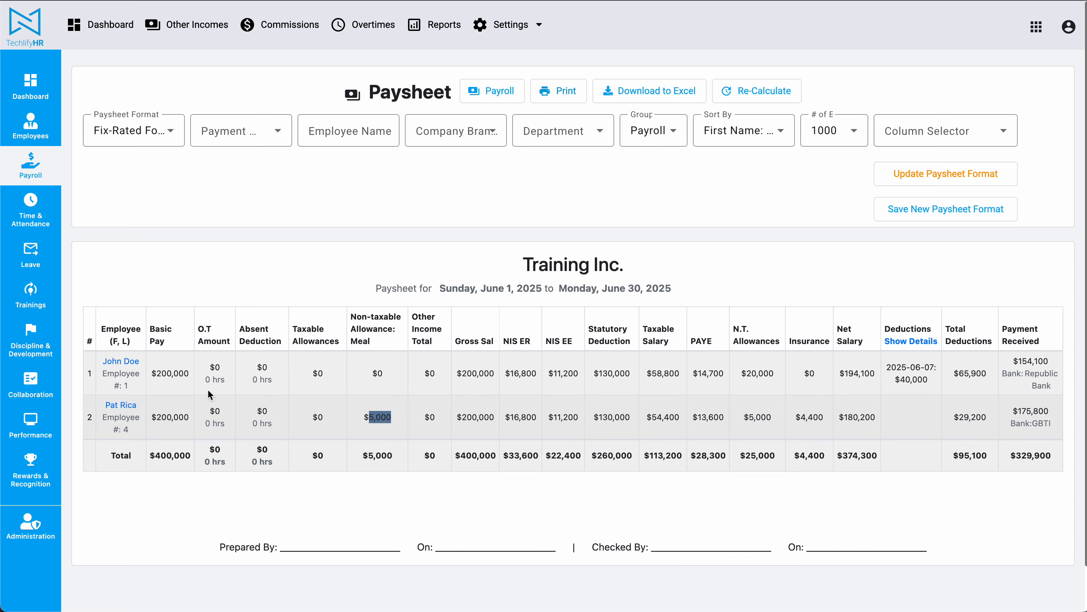
left_click(971, 179)
Step: Open Pat Rica's employee record from the Employees list
left_click(629, 353)
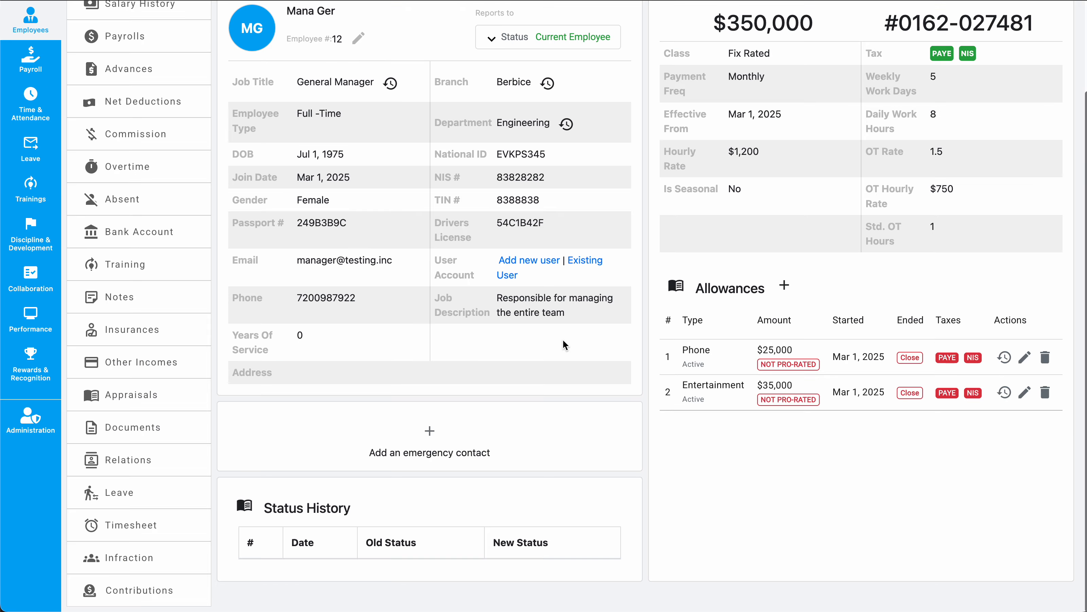
scroll(625, 295, "up", 2)
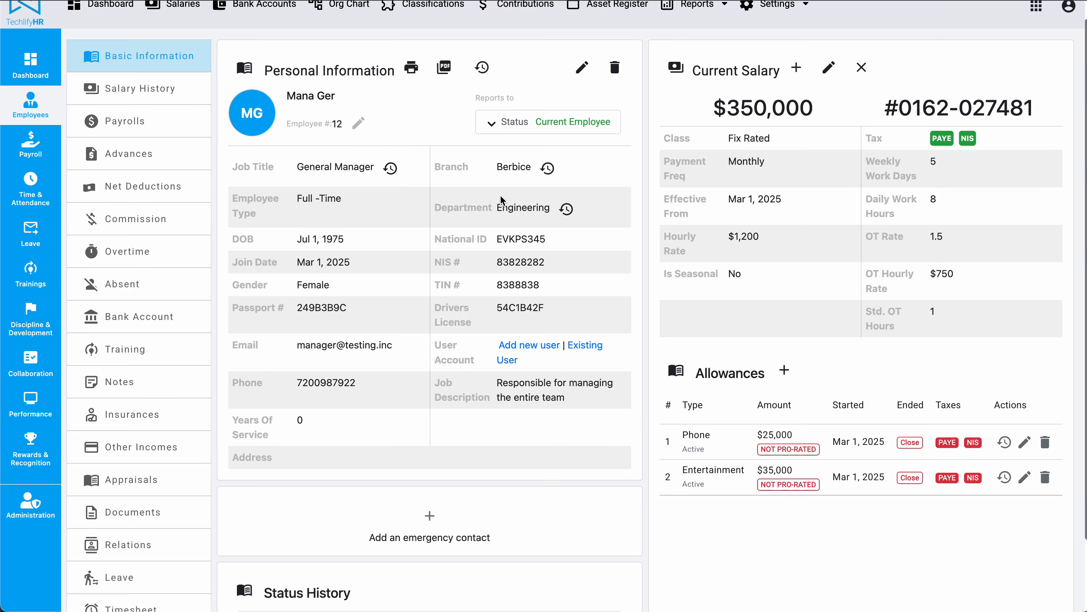
left_click(29, 111)
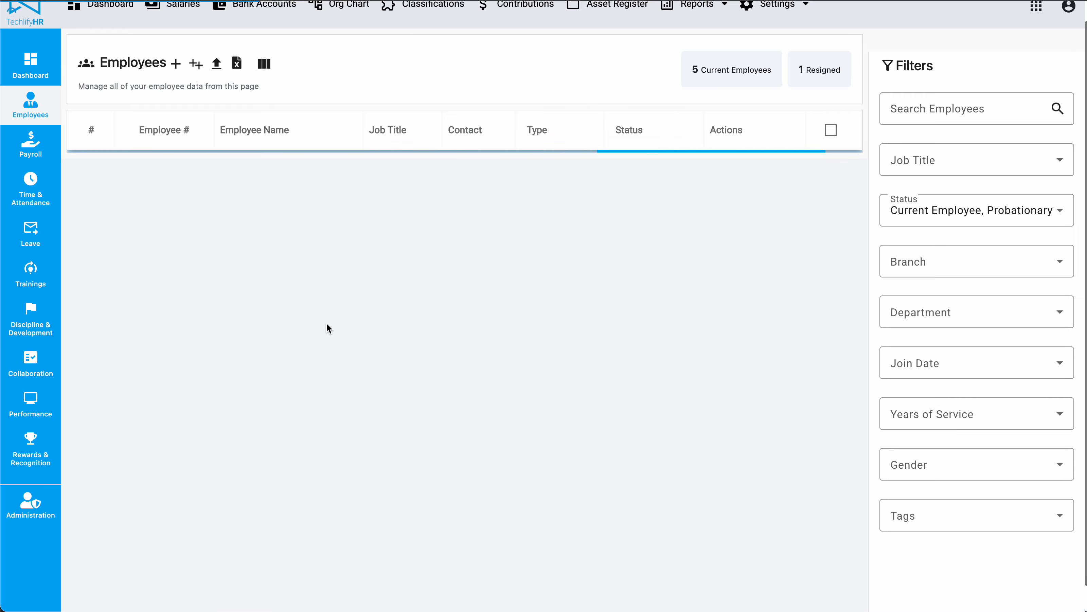
left_click(230, 327)
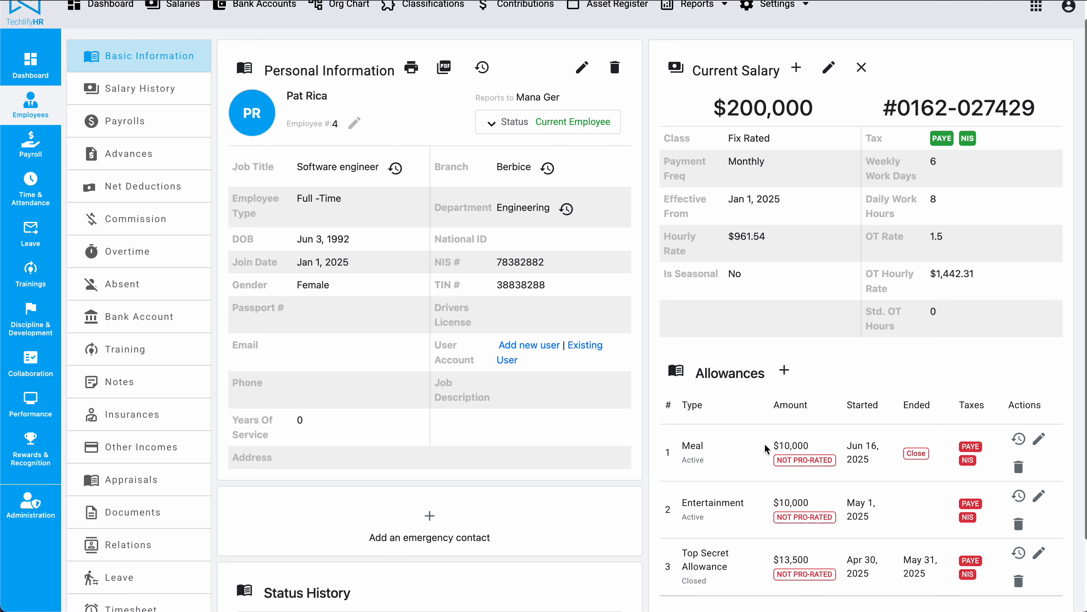
Step: Review the amount and start date of Pat Rica's Meal allowance
double_click(793, 446)
mouse_move(848, 444)
left_mouse_down()
mouse_move(861, 457)
mouse_move(855, 442)
left_mouse_up()
double_click(861, 456)
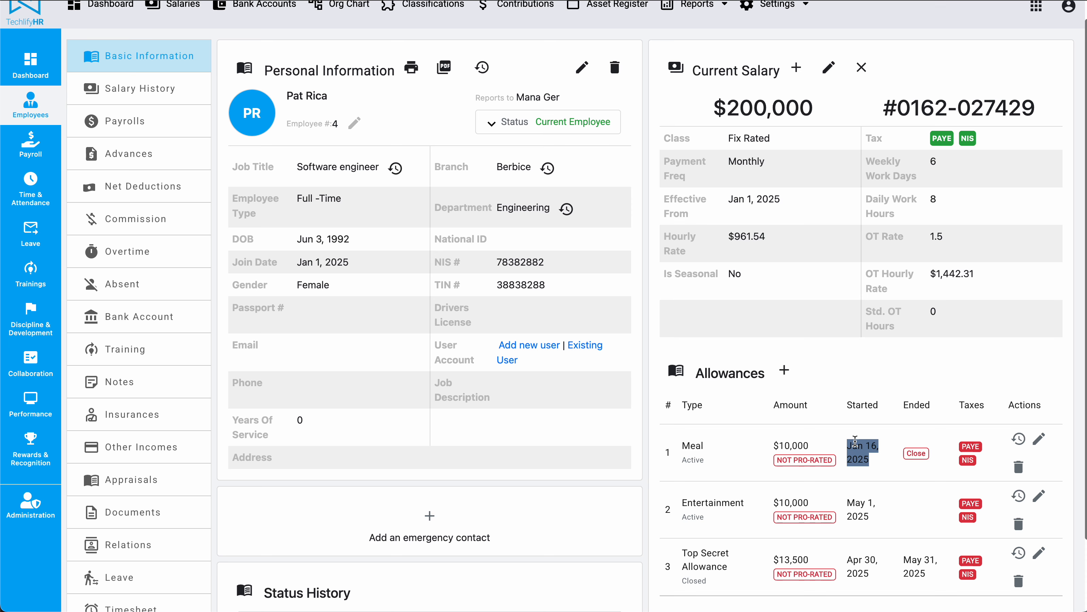
double_click(855, 442)
left_click_drag(855, 442, 869, 457)
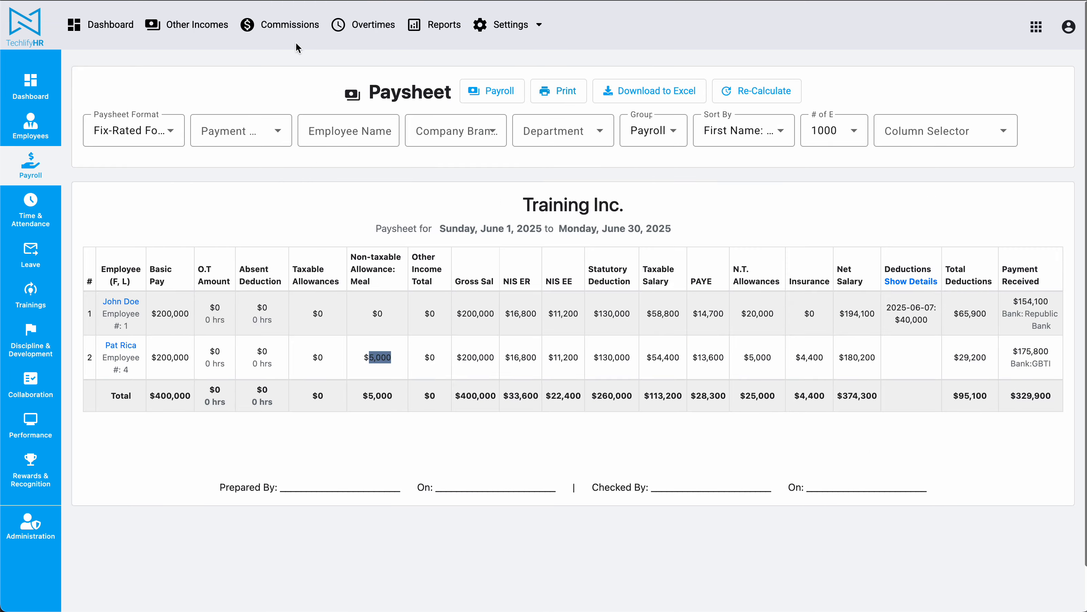
Step: Open John Doe's employee record from the paysheet
left_click_drag(140, 301, 103, 301)
right_click(128, 303)
left_click(141, 307)
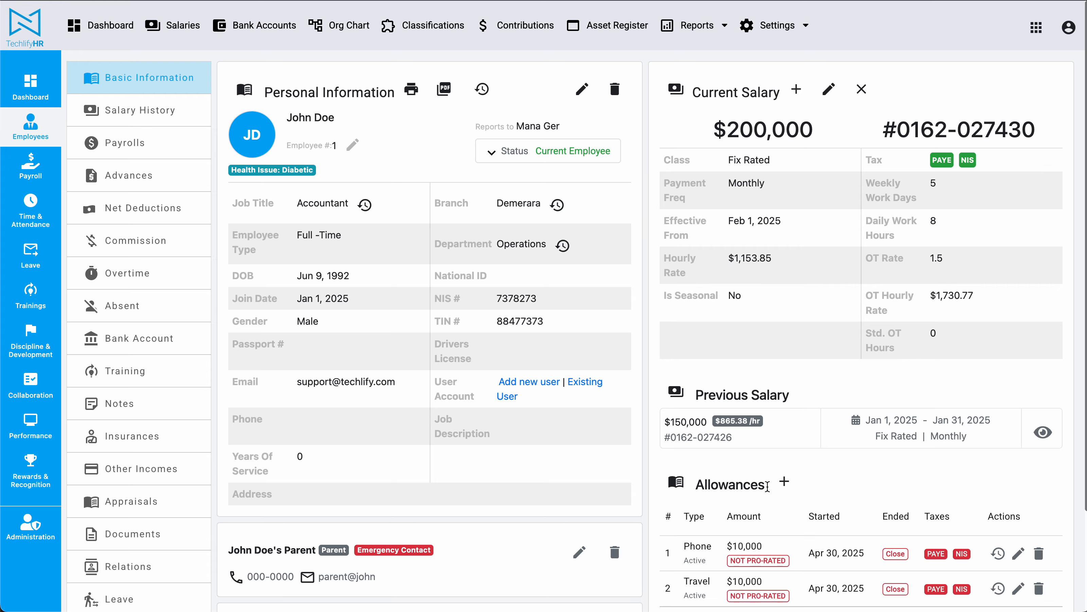
Step: Add a new allowance for John Doe with the Meal type
left_click(783, 482)
left_click(371, 129)
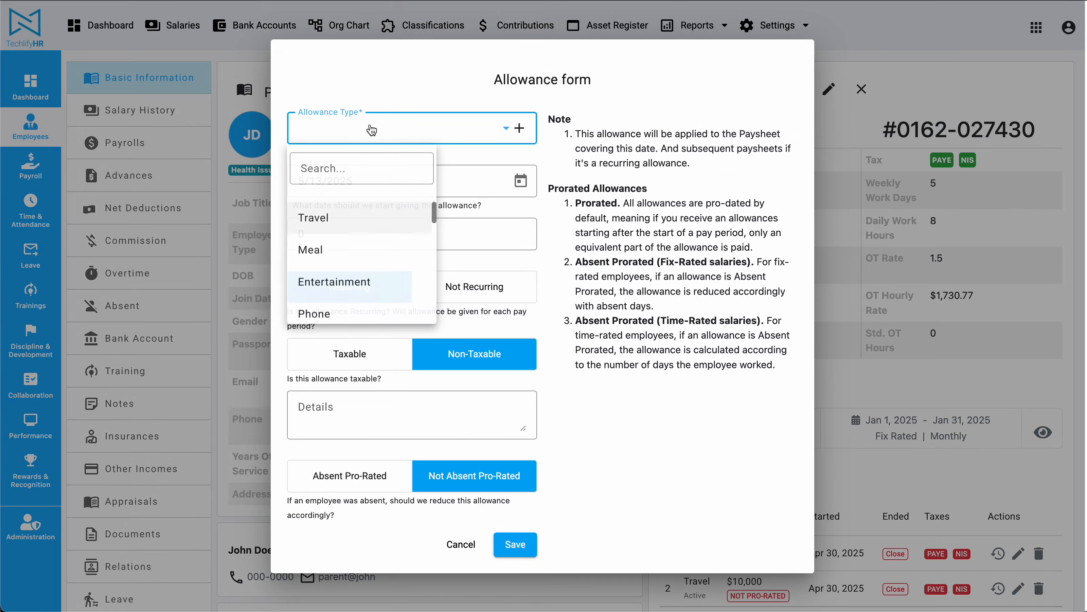
left_click(334, 255)
Step: Set the allowance start date to 6/16/2025
left_click(519, 180)
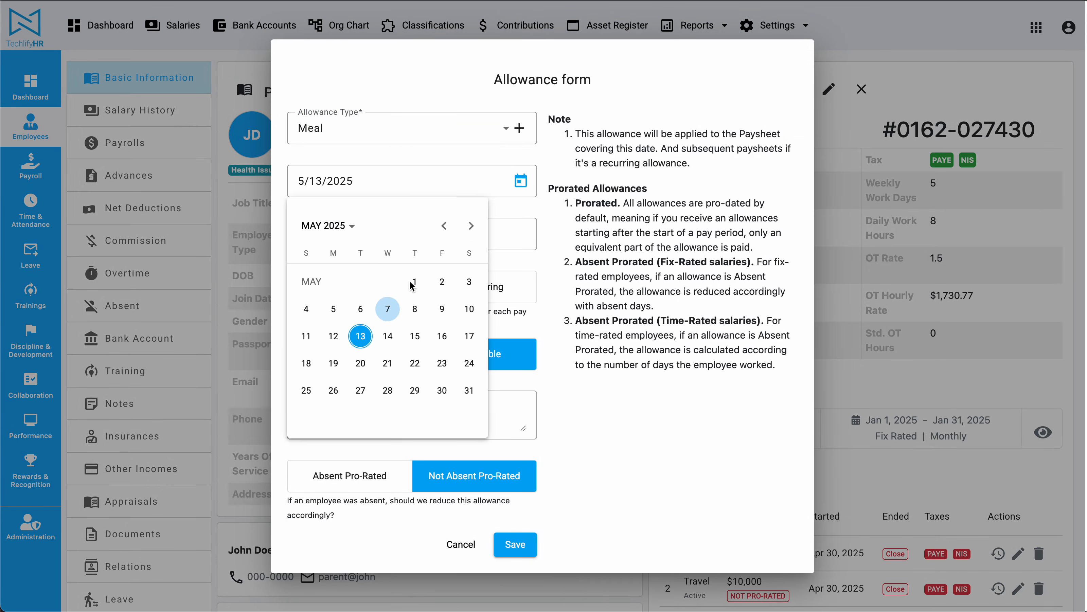
left_click(471, 226)
left_click(334, 364)
Step: Enter an allowance amount of 10,000 and save the allowance
left_click(340, 240)
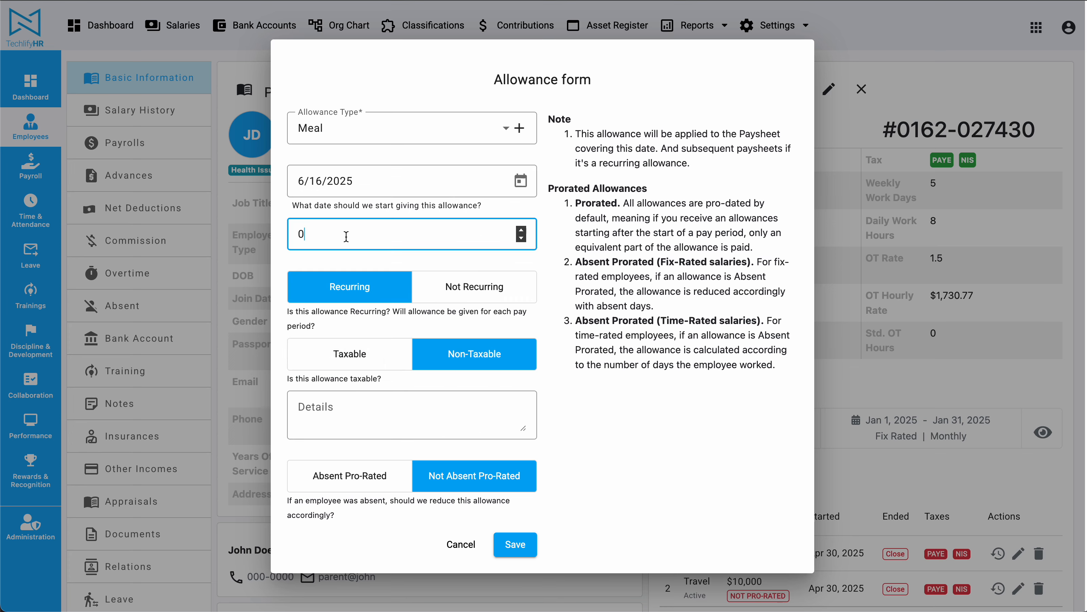
type("10000")
left_click(514, 544)
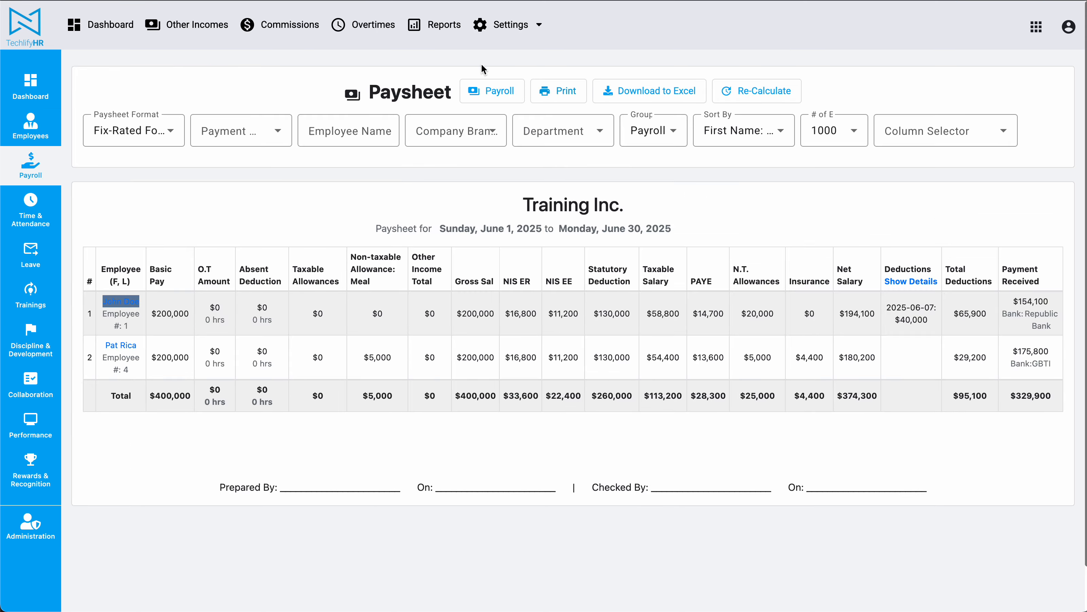
Step: Recalculate John Doe's pay in the Jun payroll and open the paysheet
left_click(504, 91)
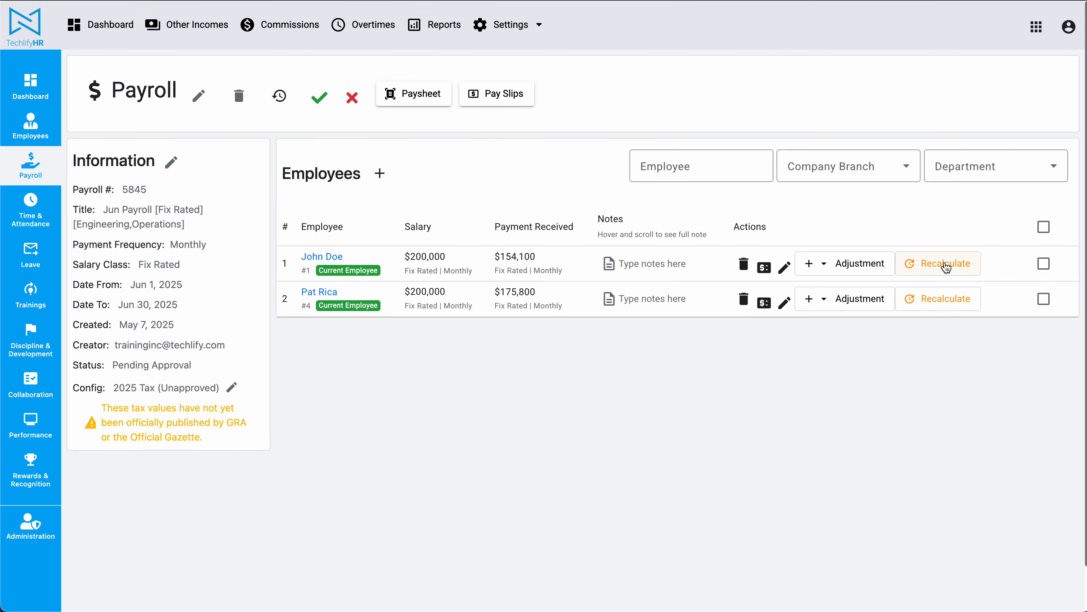
left_click(947, 267)
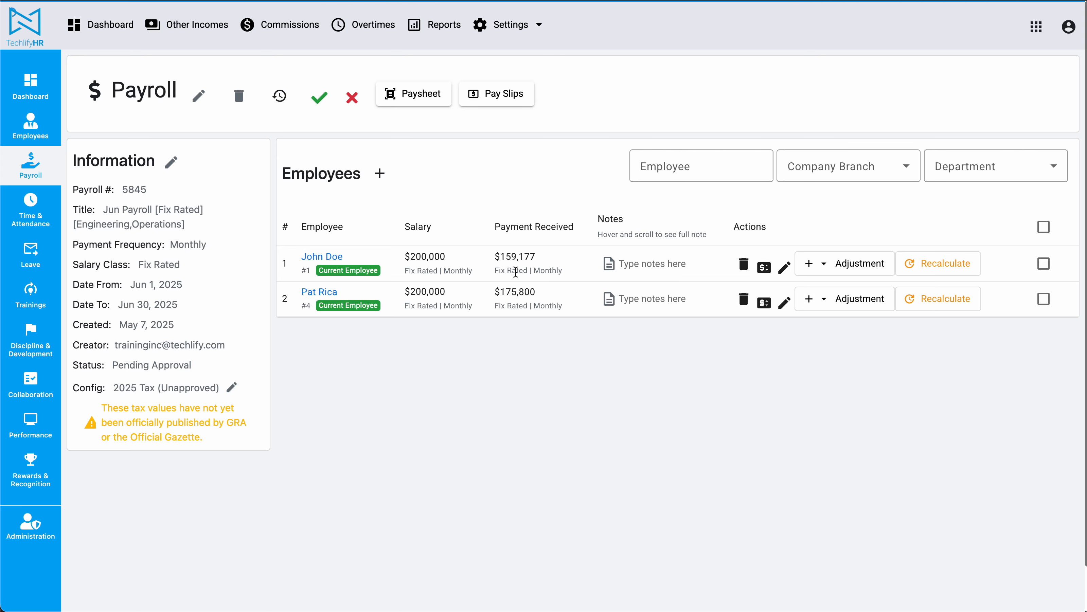
left_click(400, 94)
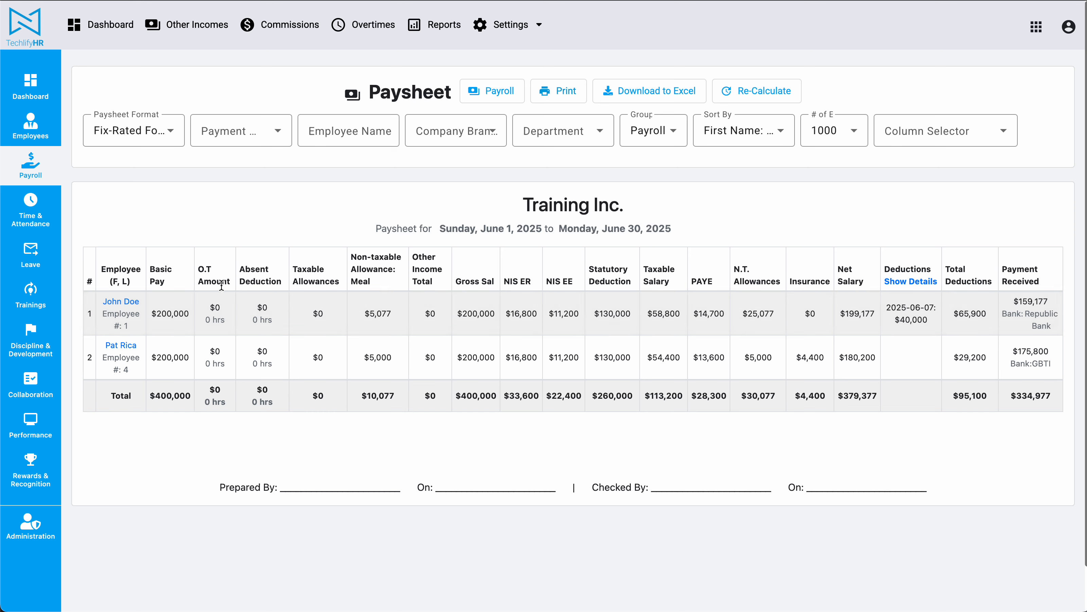
Step: Compare the Meal allowance values on the paysheet with Pat Rica's allowance record
double_click(379, 315)
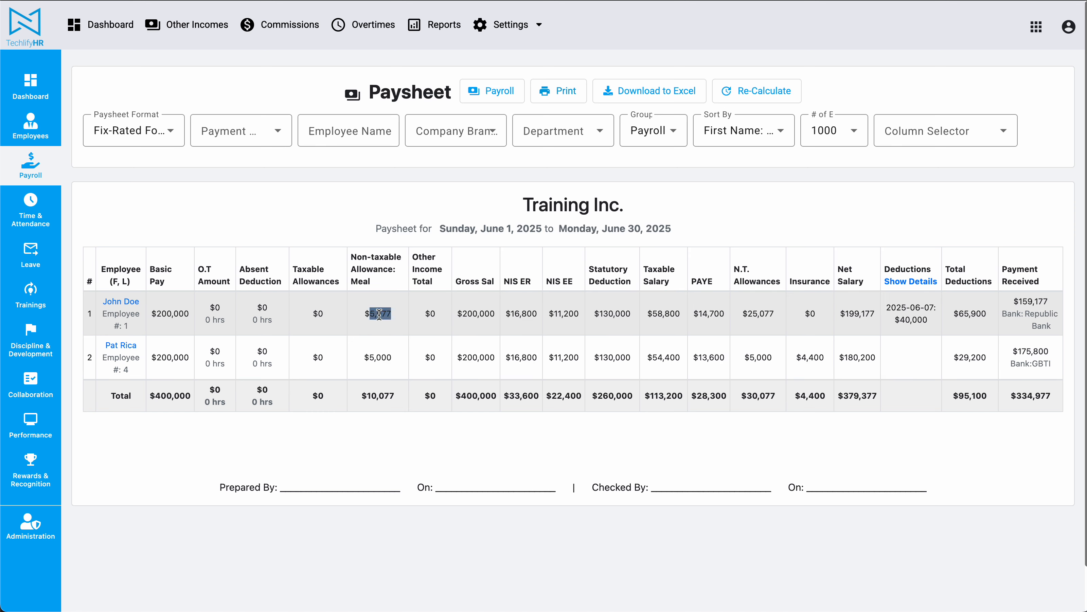
left_click(427, 403)
double_click(379, 311)
left_click(380, 311)
double_click(379, 357)
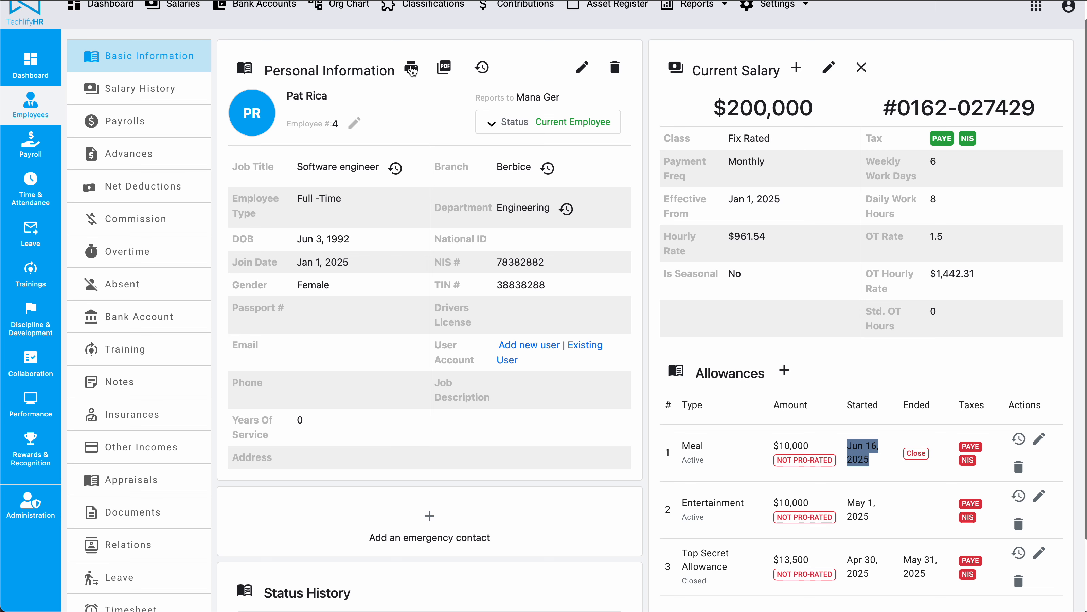
scroll(834, 249, "down", 2)
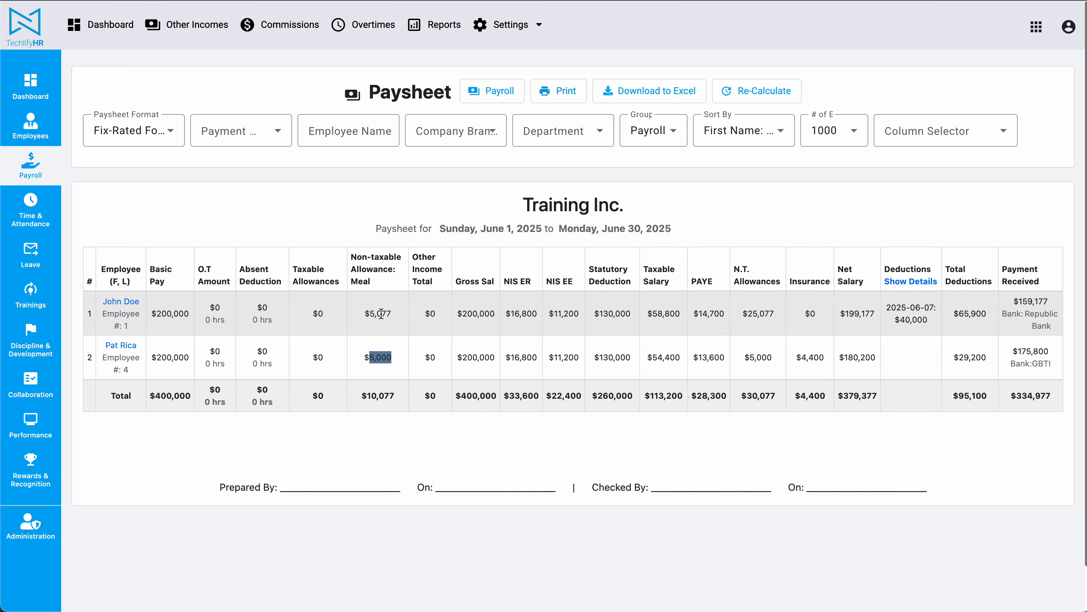
left_click(381, 313)
Step: Examine Pat Rica's weekly work days, Meal allowance start date and amount against the paysheet's Meal column
double_click(378, 357)
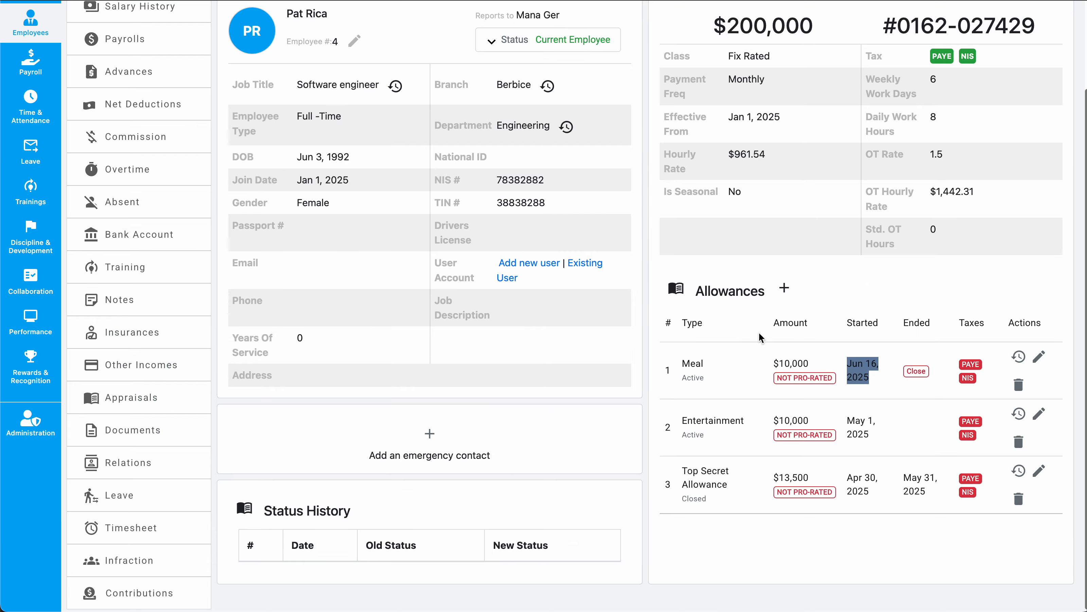
scroll(758, 331, "up", 2)
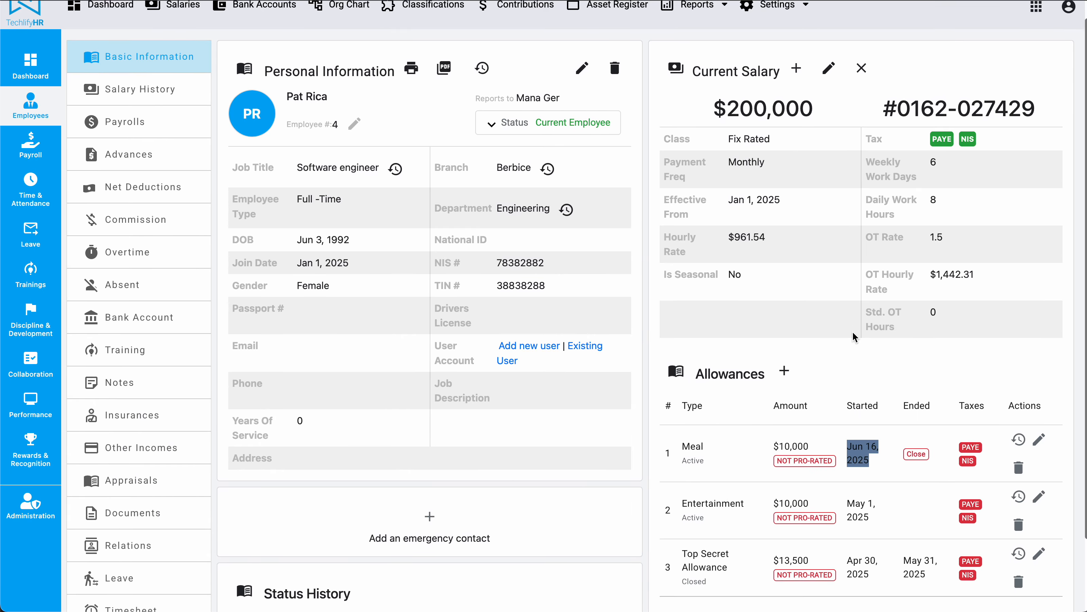
left_click(721, 144)
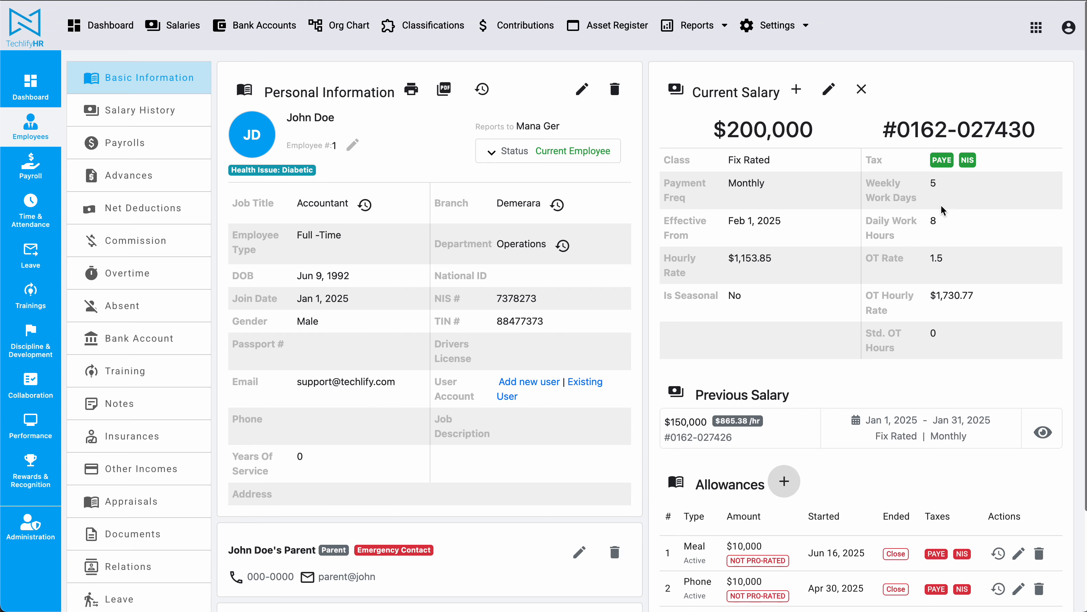
left_click_drag(928, 183, 951, 187)
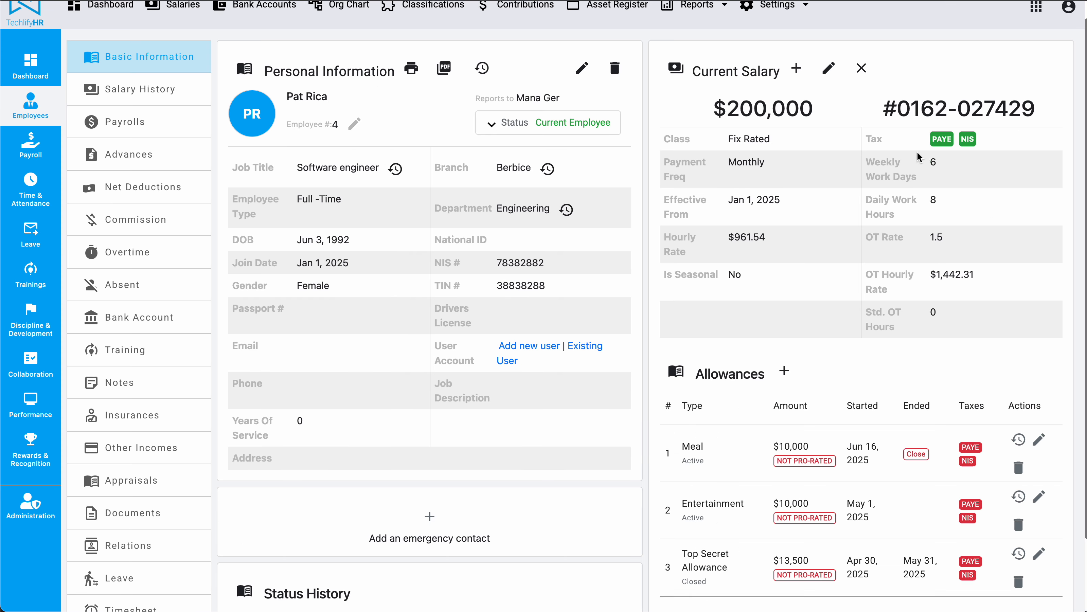
left_click_drag(917, 156, 956, 158)
scroll(786, 243, "down", 1)
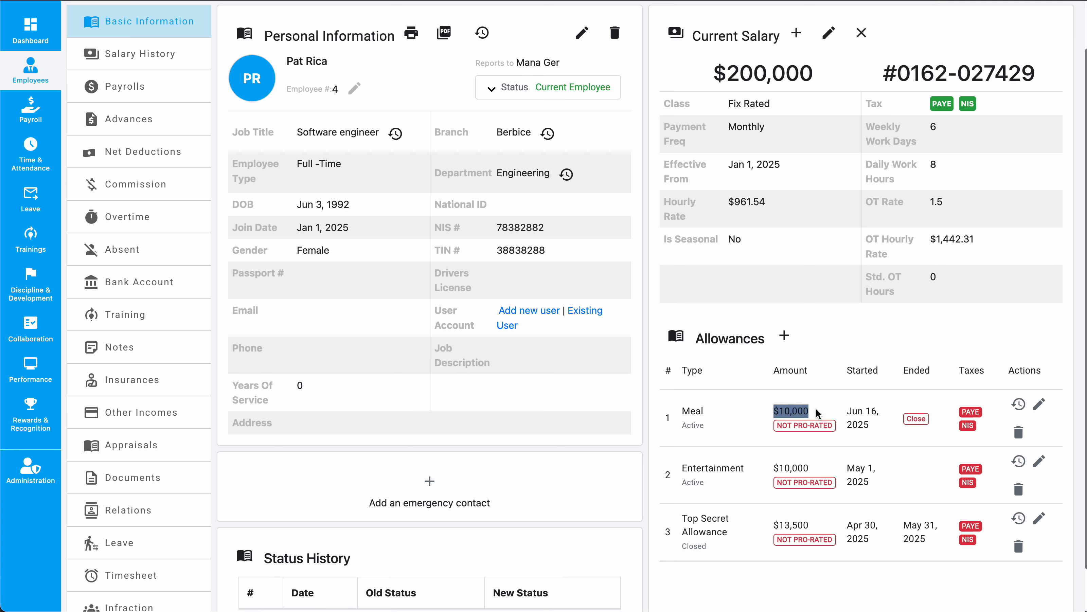
scroll(816, 407, "up", 1)
left_click_drag(926, 167, 941, 167)
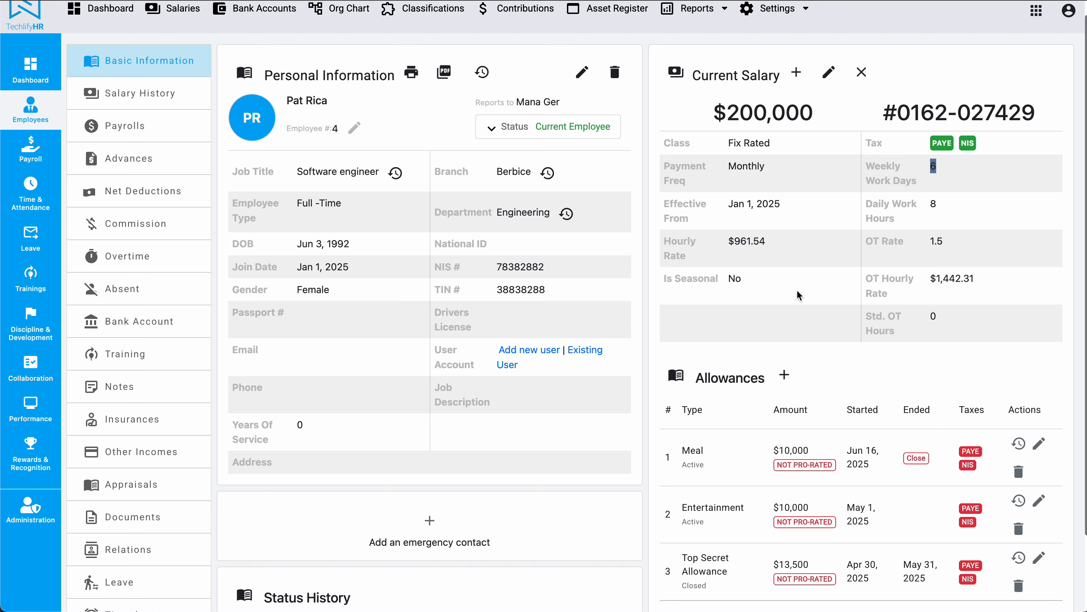
left_click(771, 449)
left_click_drag(771, 453, 825, 454)
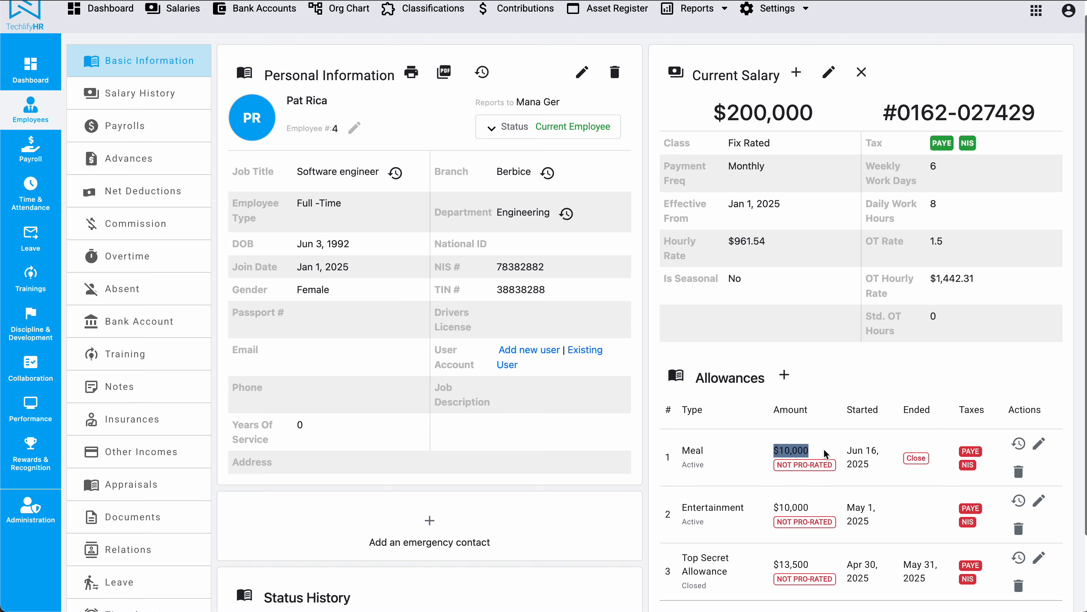
key("ctrl+shift+Tab")
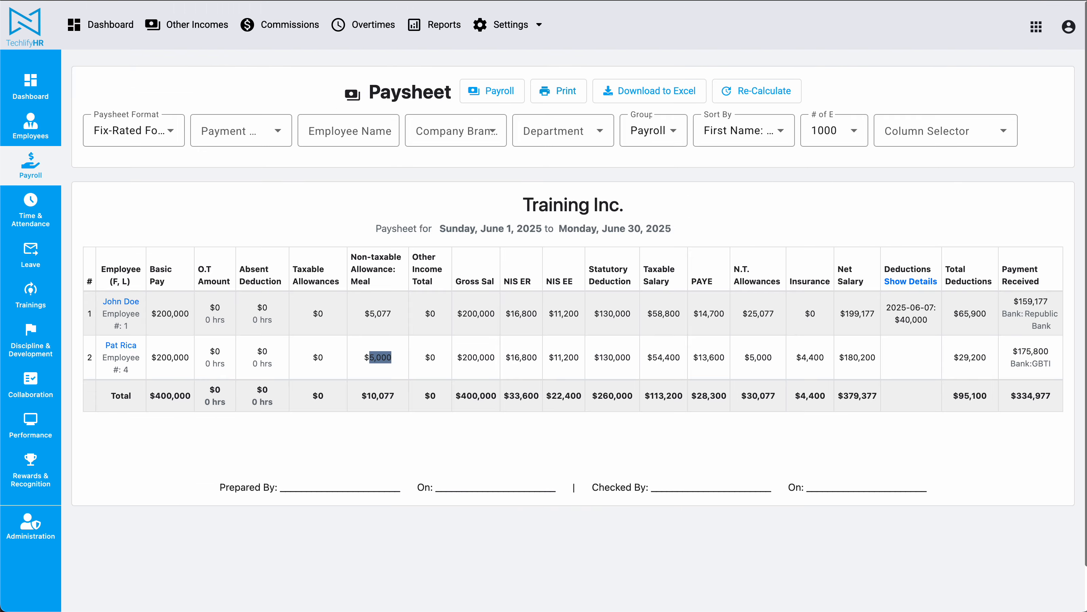
key("ctrl+Tab")
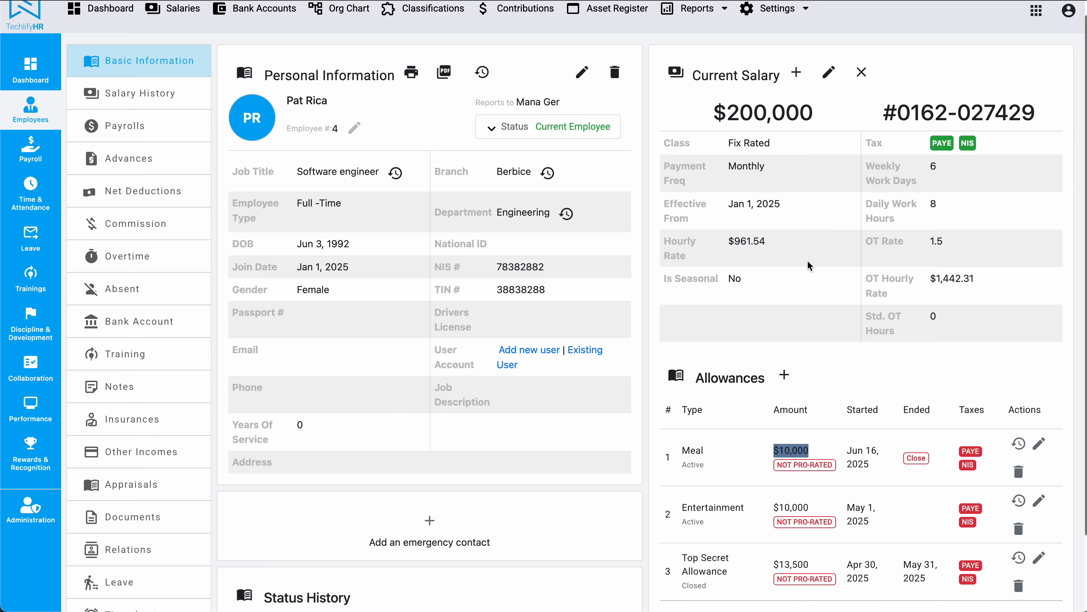
scroll(807, 260, "up", 1)
key("ctrl+Tab")
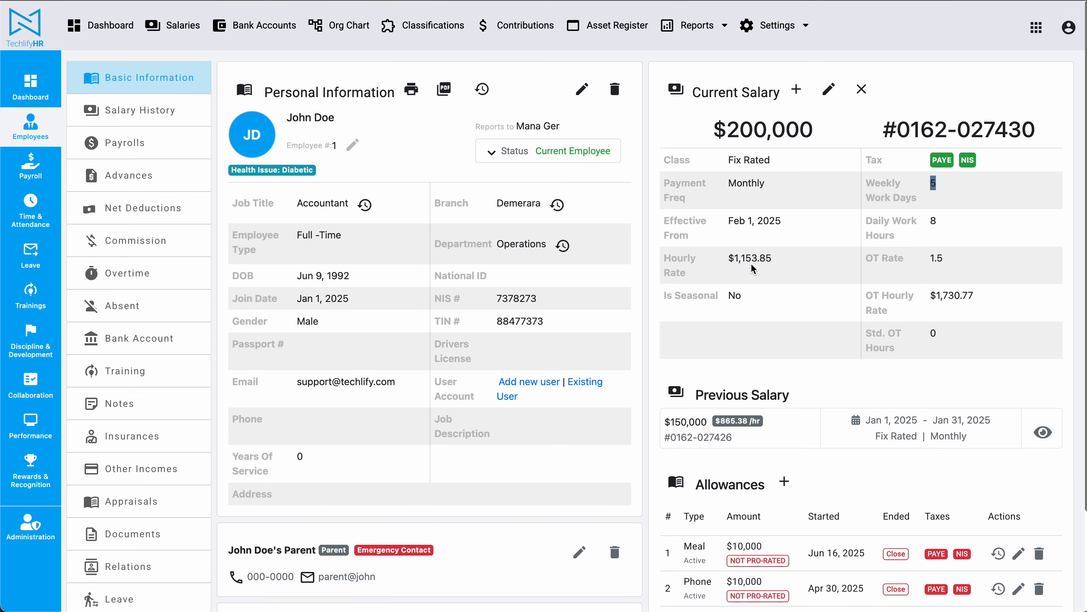
Step: Edit John Doe's Meal allowance to make it Absent Pro-Rated and save it
scroll(751, 263, "down", 3)
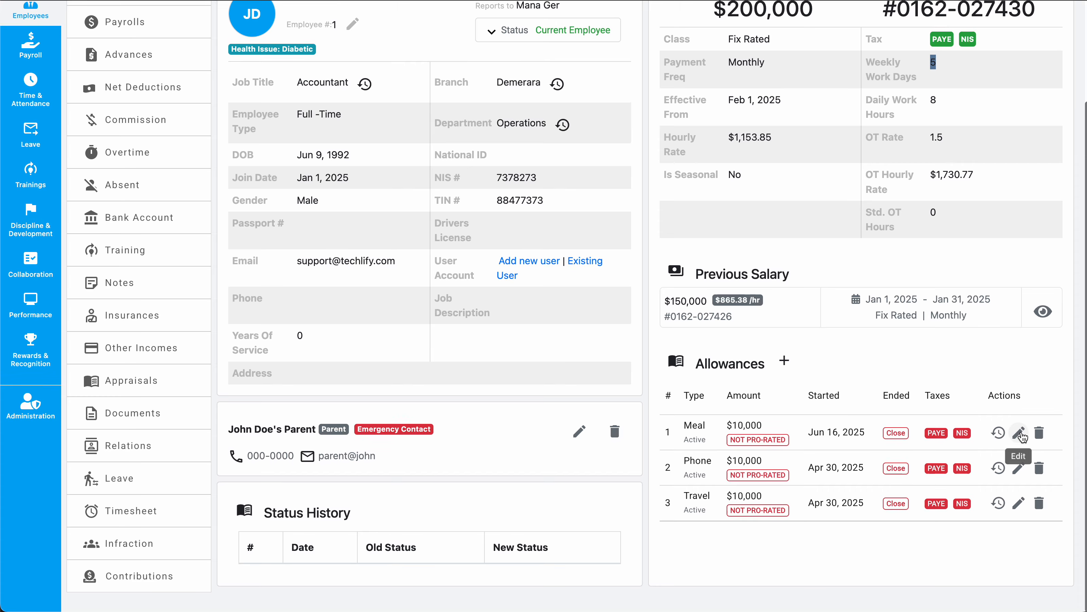
left_click(1020, 434)
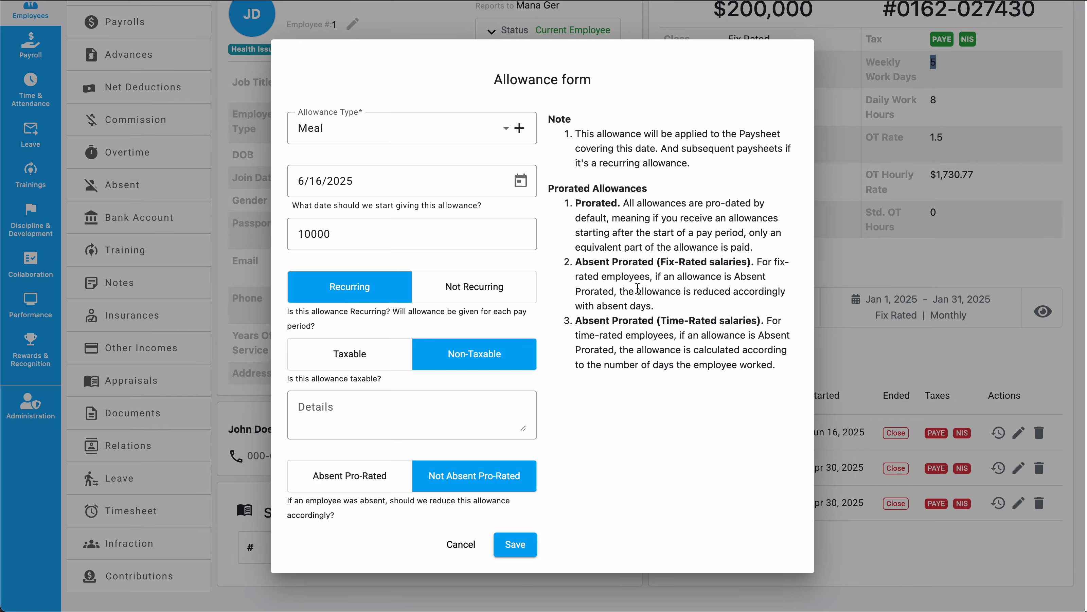
left_click(372, 483)
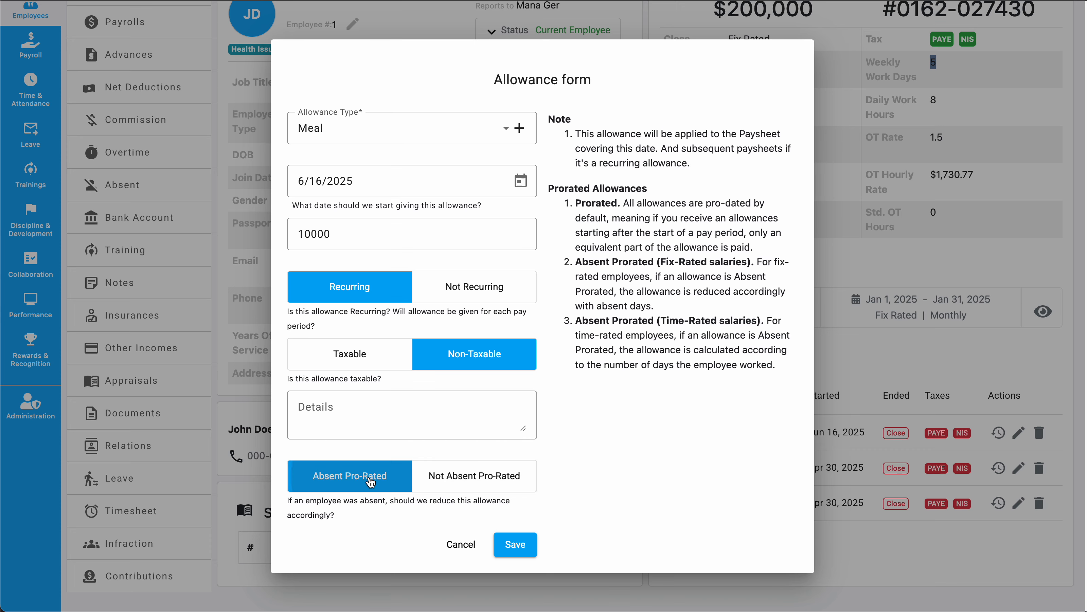
left_click(515, 544)
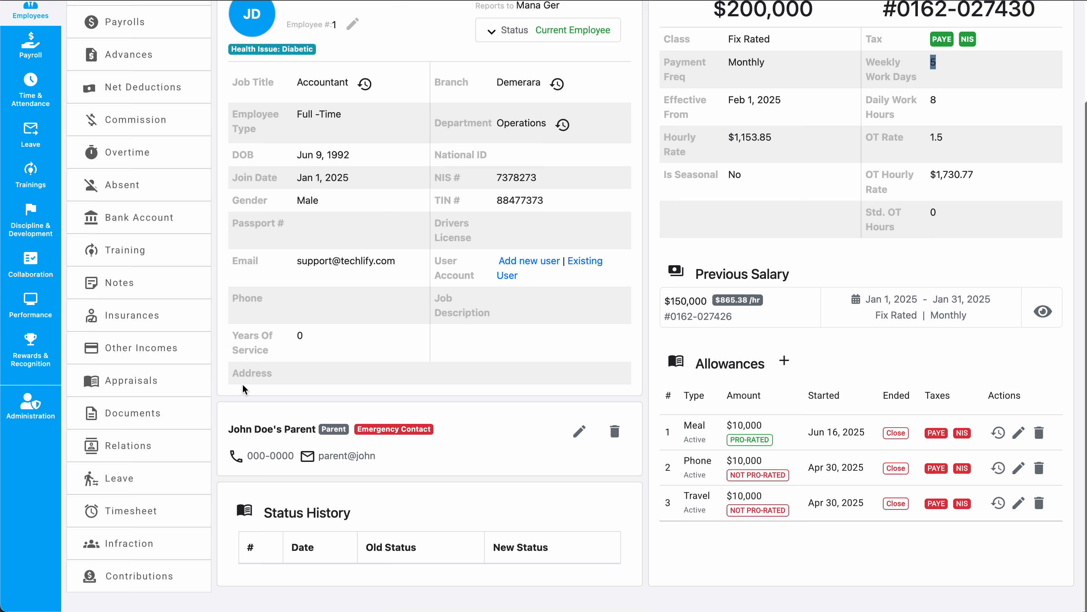
Step: Create a full-day absence for John Doe dated 6/23/2025
left_click(245, 369)
left_click(140, 184)
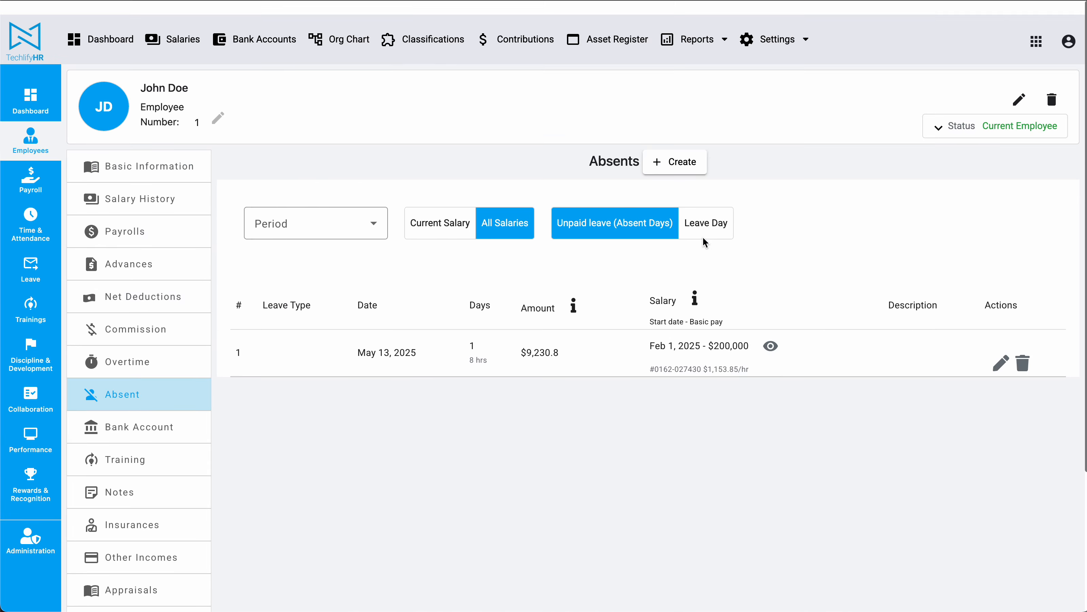
left_click(675, 159)
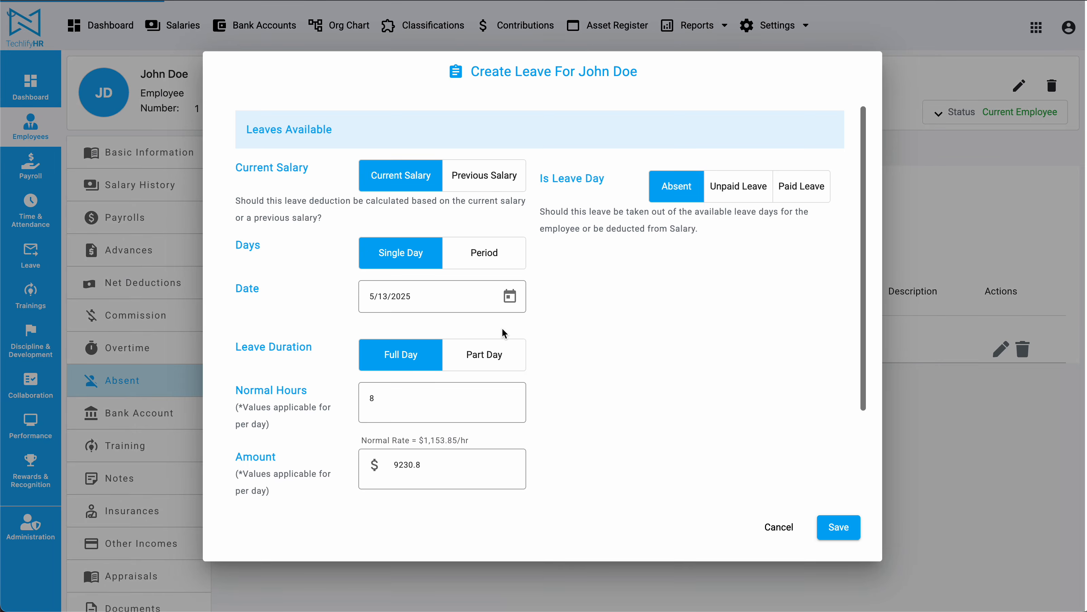
left_click(511, 296)
left_click(543, 341)
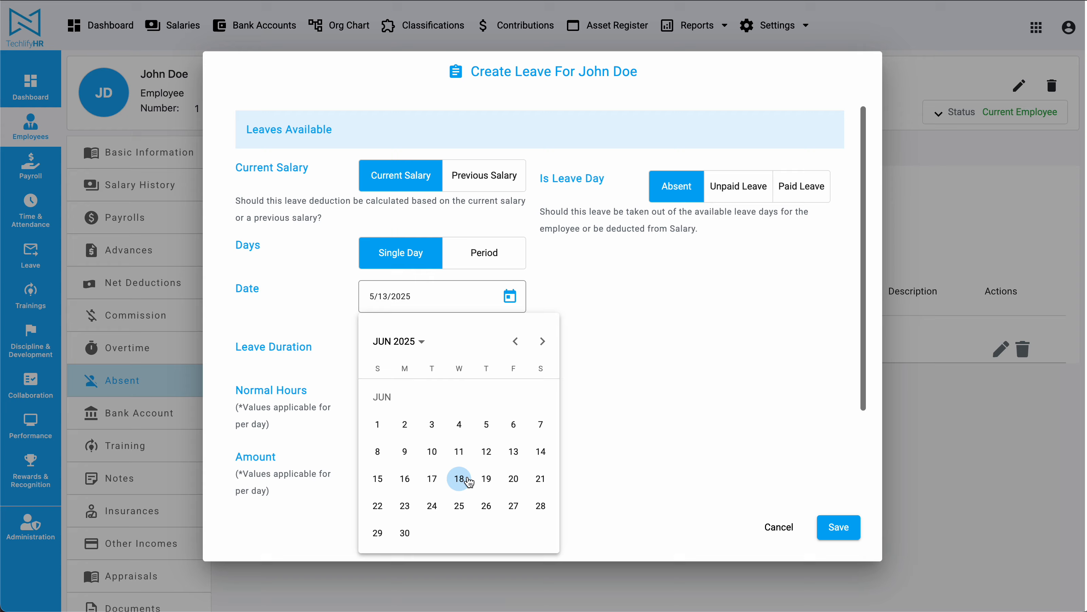
left_click(404, 506)
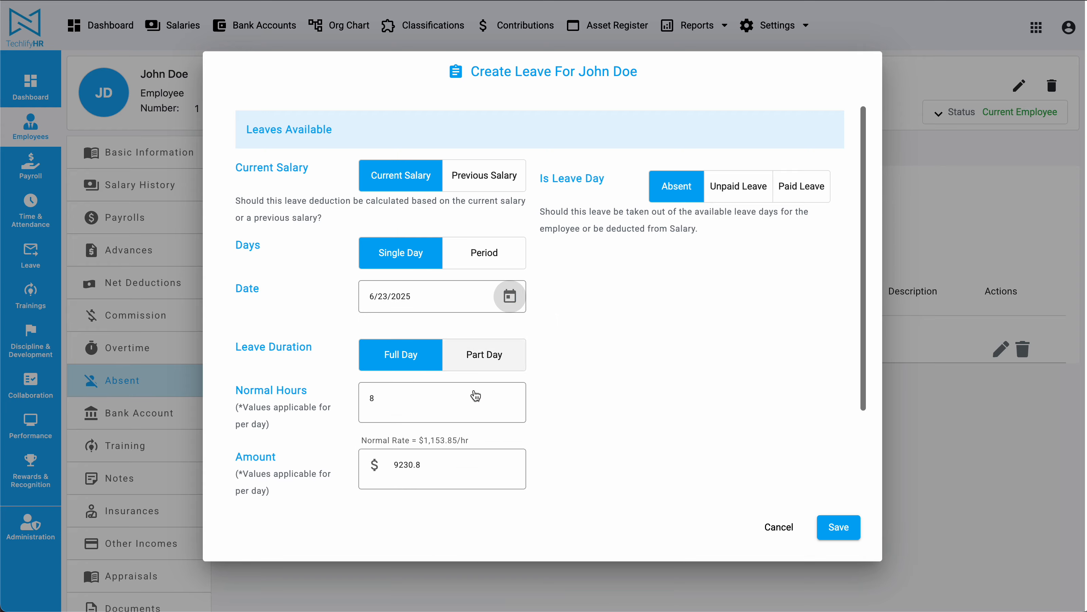
left_click(843, 527)
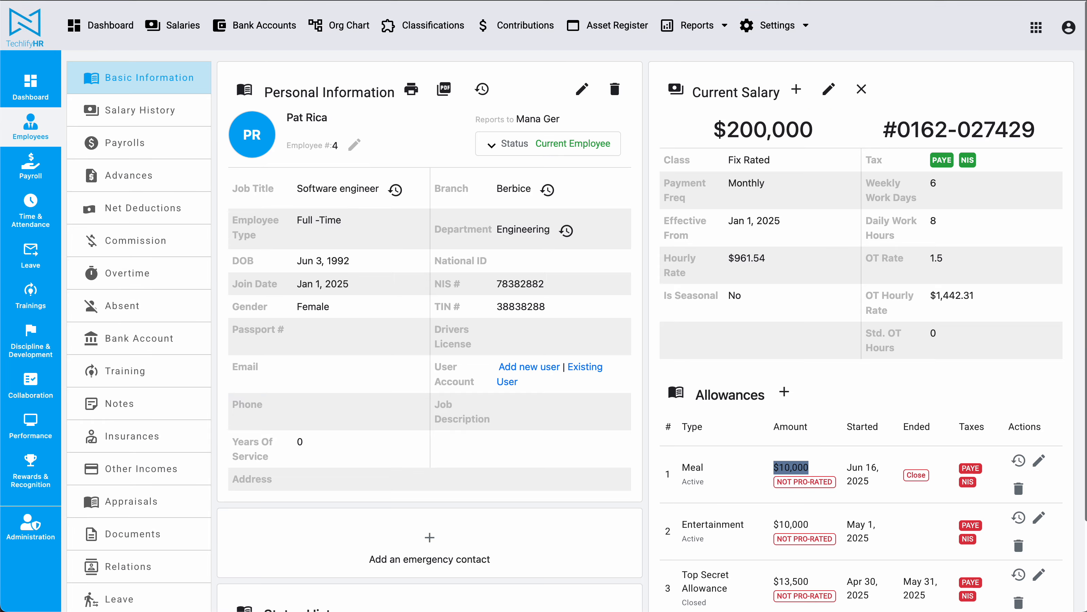
scroll(150, 423, "down", 3)
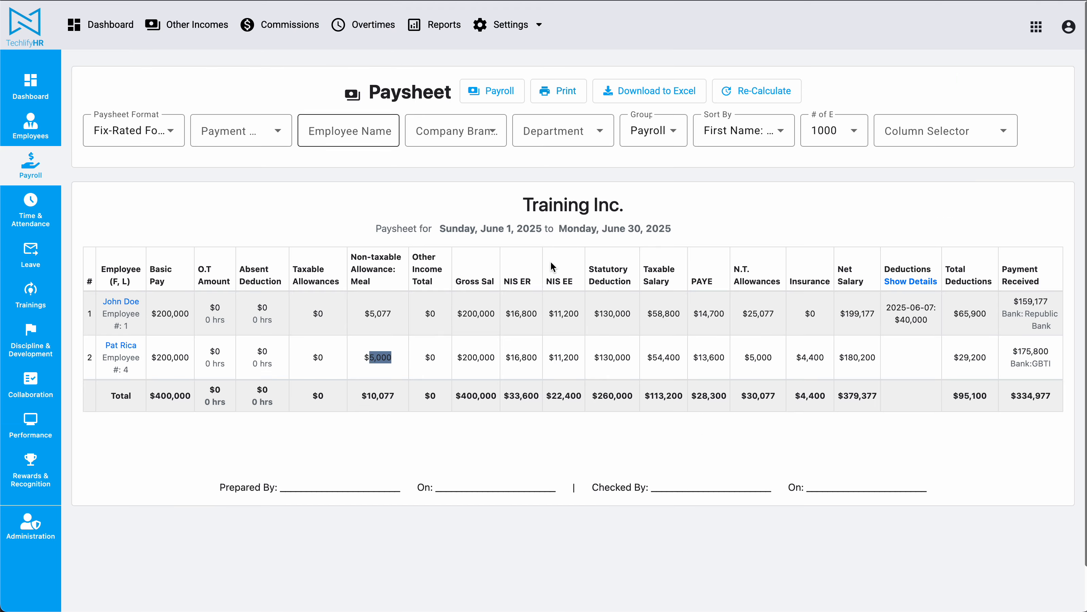
left_click(494, 89)
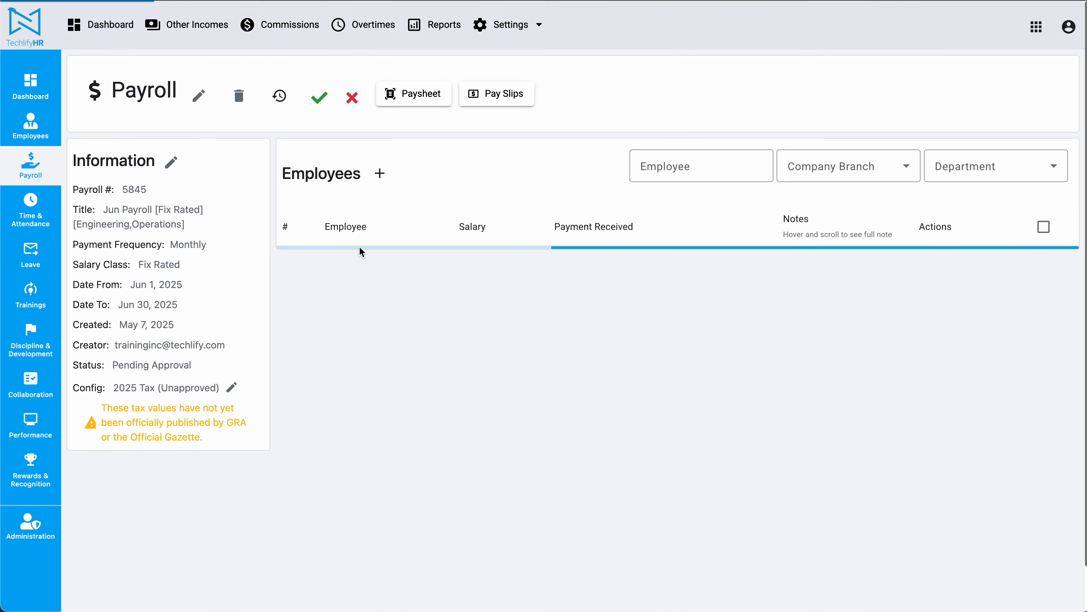
left_click(862, 299)
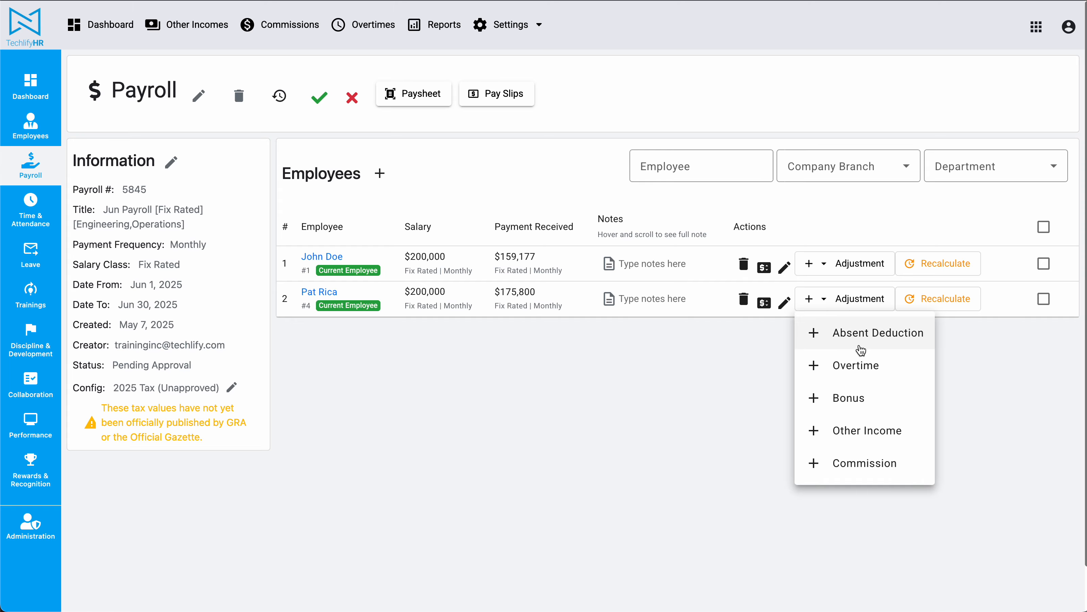
left_click(814, 332)
left_click(515, 301)
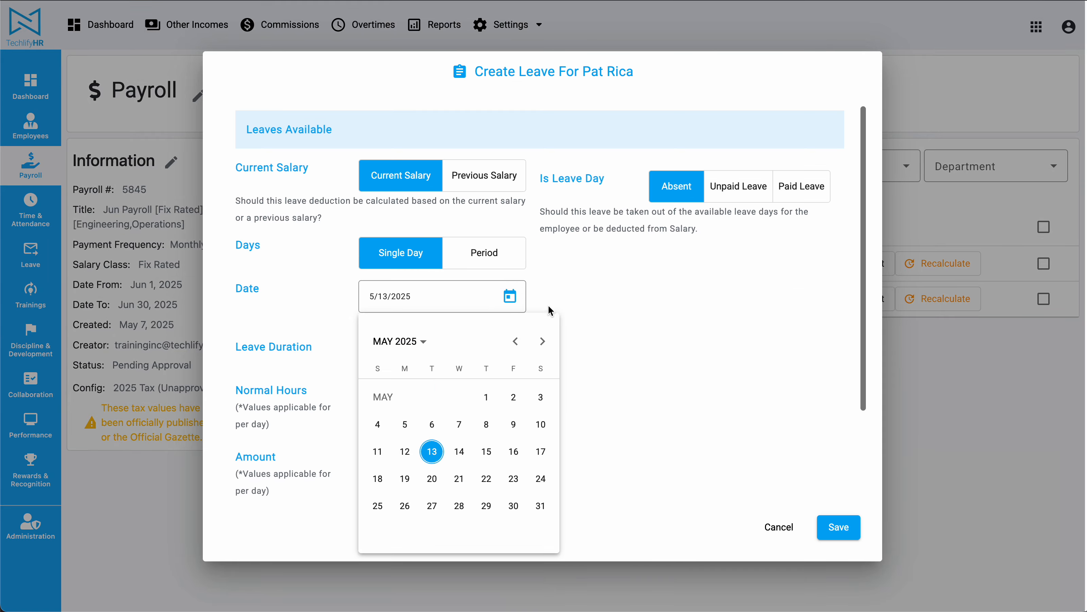
left_click(542, 341)
left_click(405, 506)
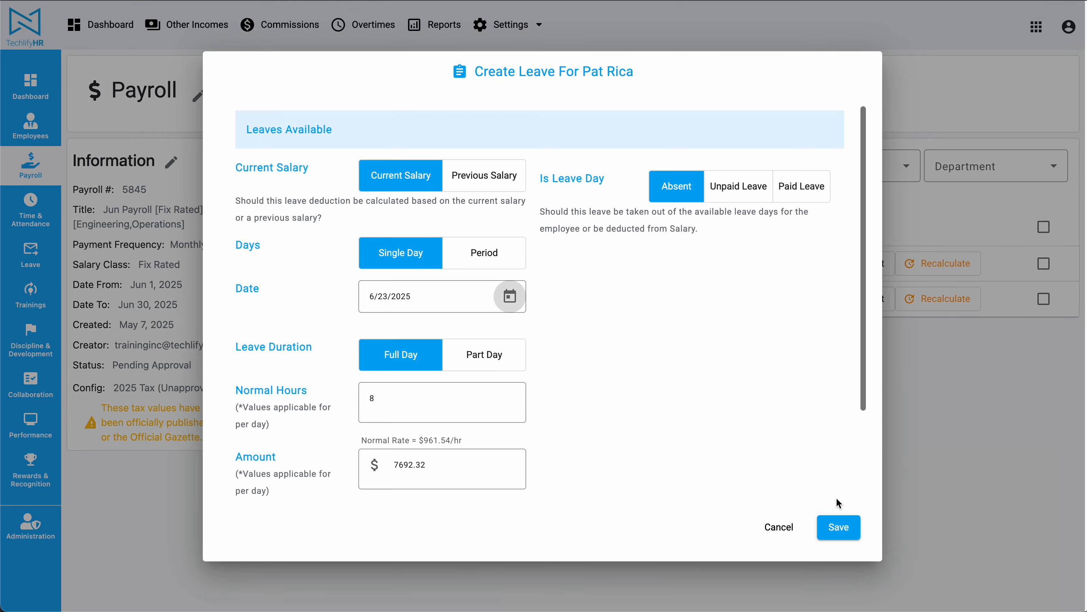
left_click(838, 527)
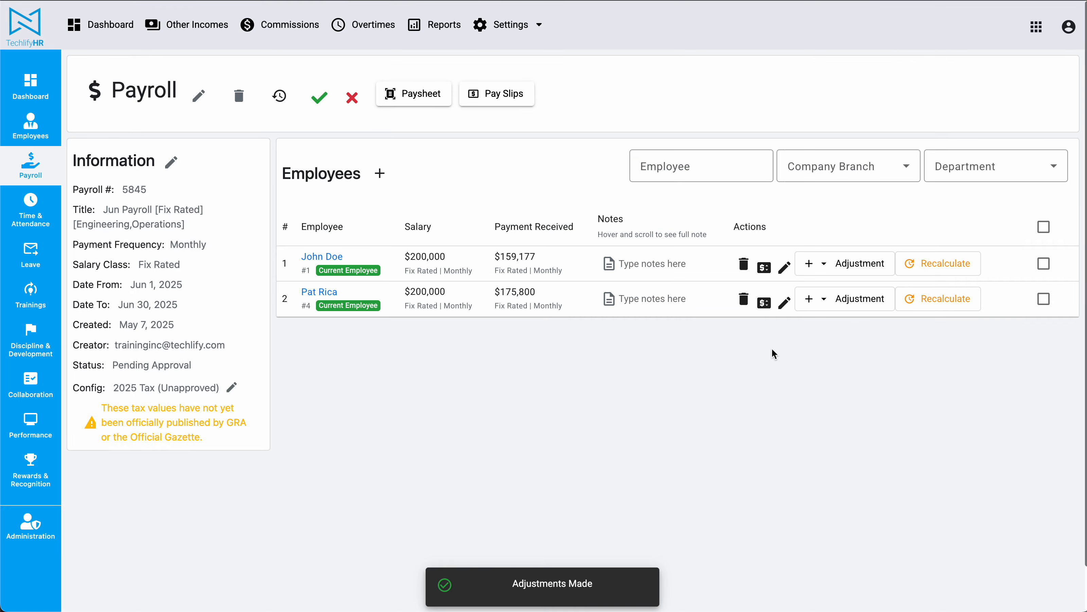
Step: Recalculate John Doe and Pat Rica in the Jun payroll and open the paysheet
left_click(943, 263)
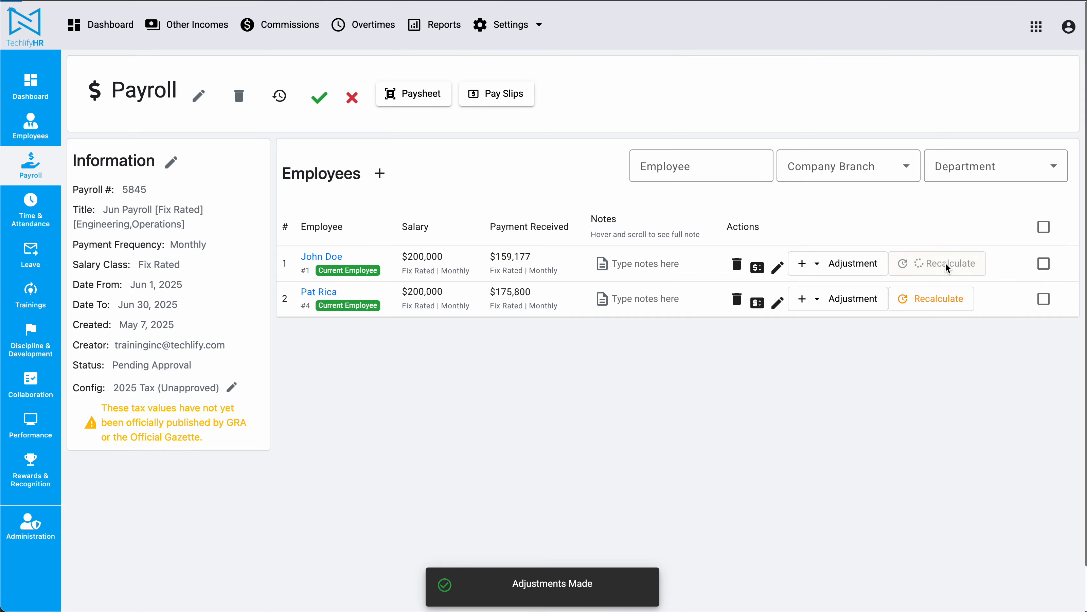
left_click(938, 301)
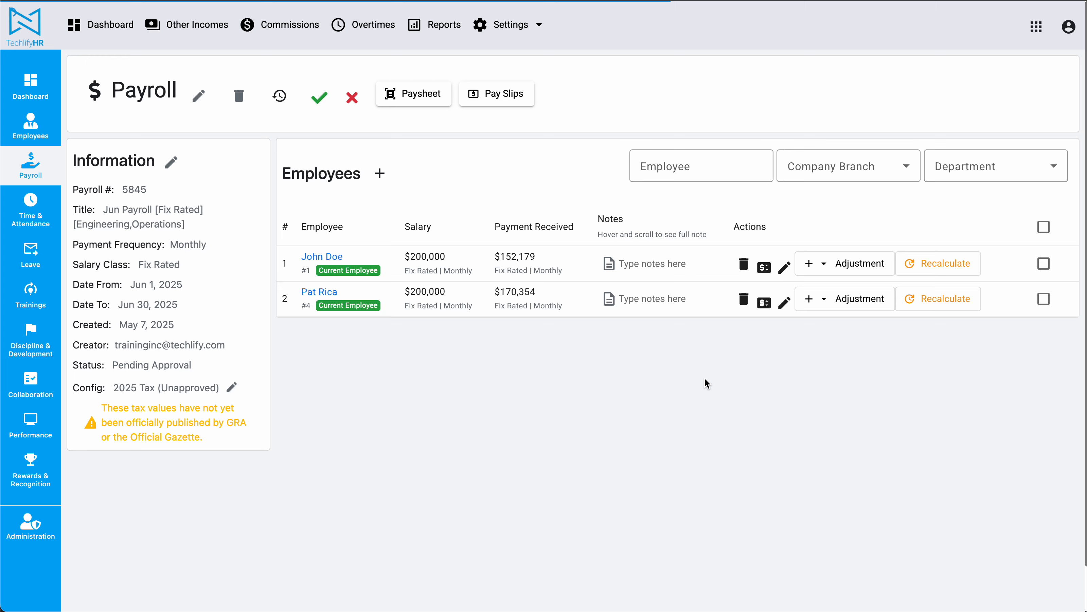
left_click(409, 97)
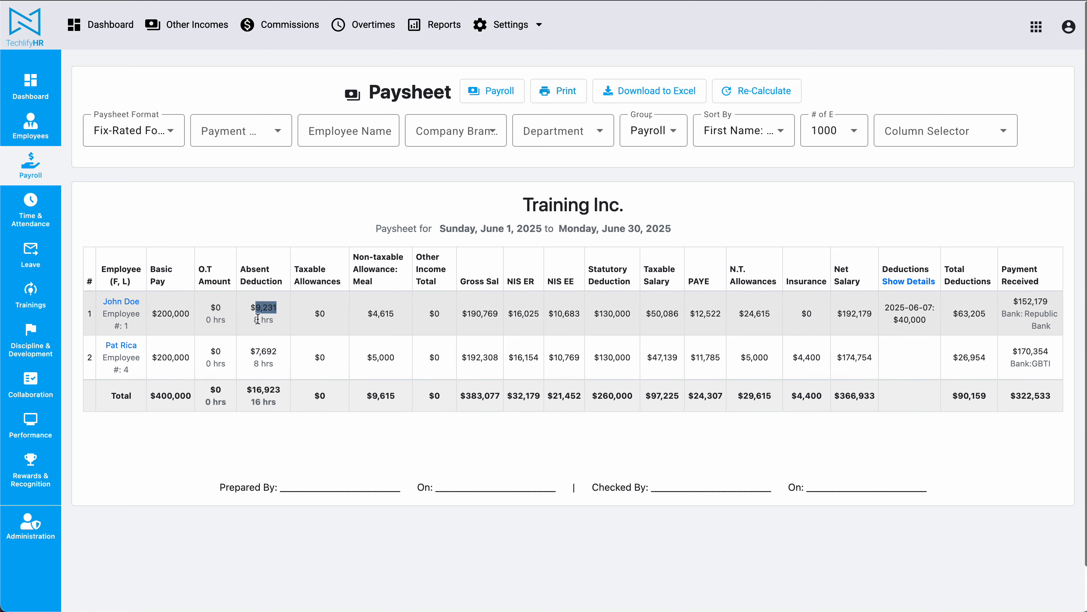
Step: Compare both employees' Absent Deduction and Meal allowance values on the paysheet
left_click_drag(256, 319, 265, 318)
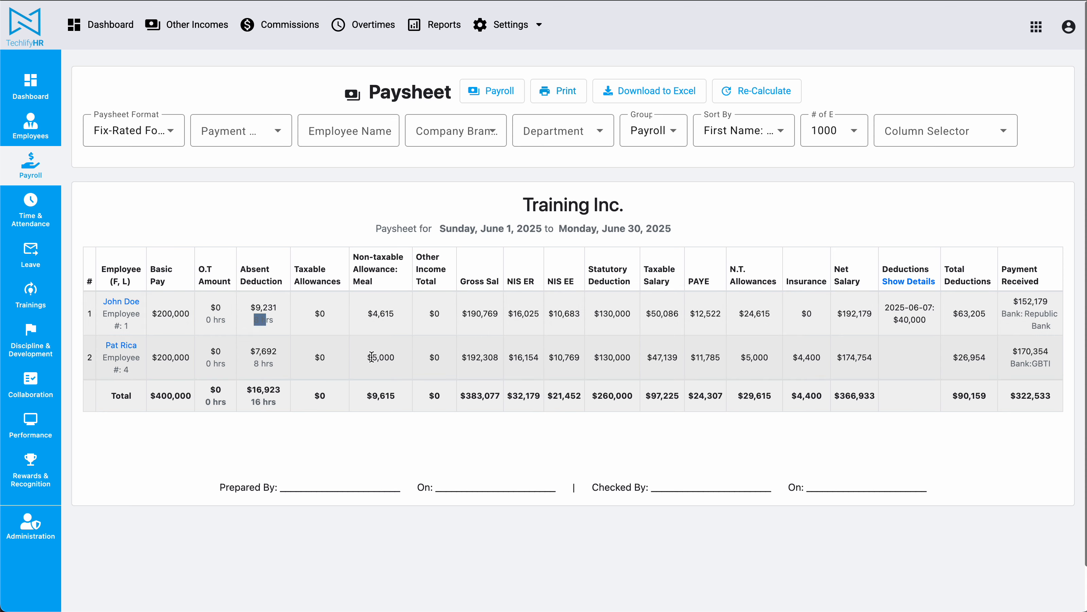
left_click_drag(367, 358, 377, 358)
left_click_drag(249, 351, 269, 364)
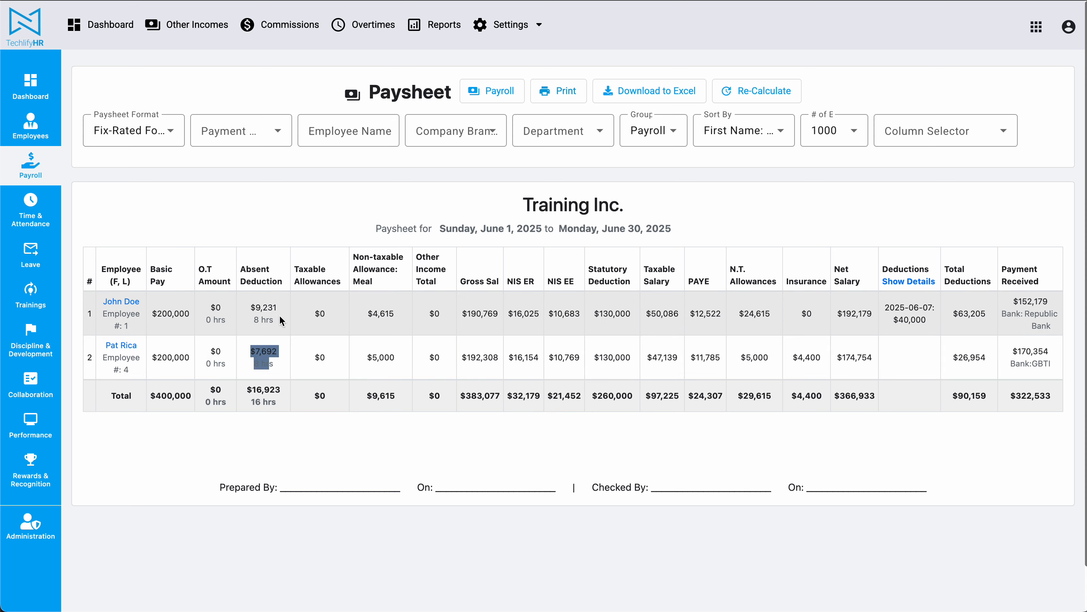
left_click(253, 303)
left_click_drag(366, 313, 394, 315)
left_click(393, 314)
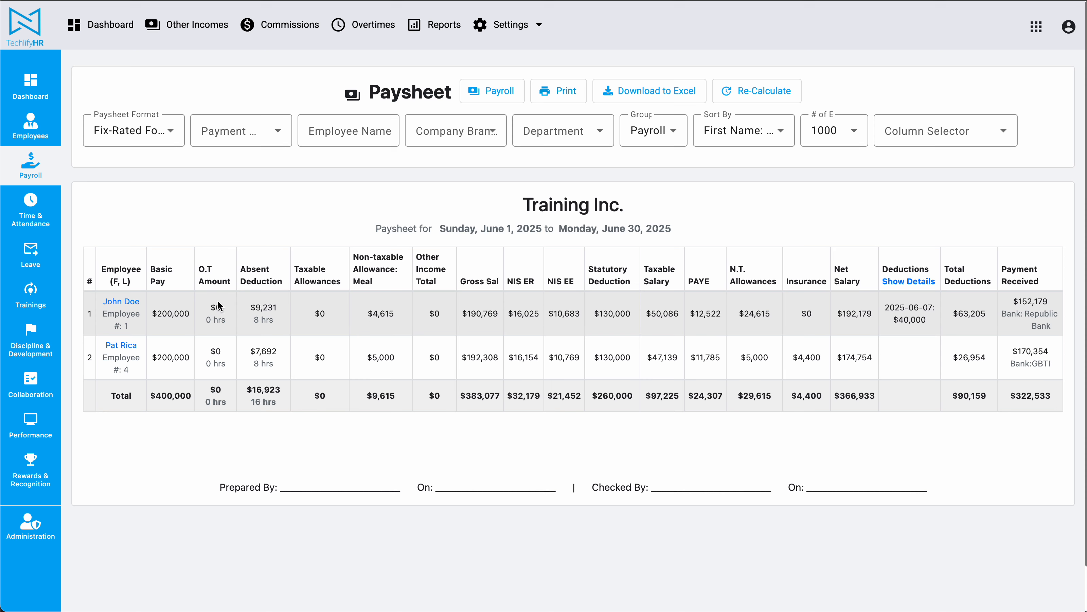
left_click_drag(249, 306, 289, 329)
left_click(304, 302)
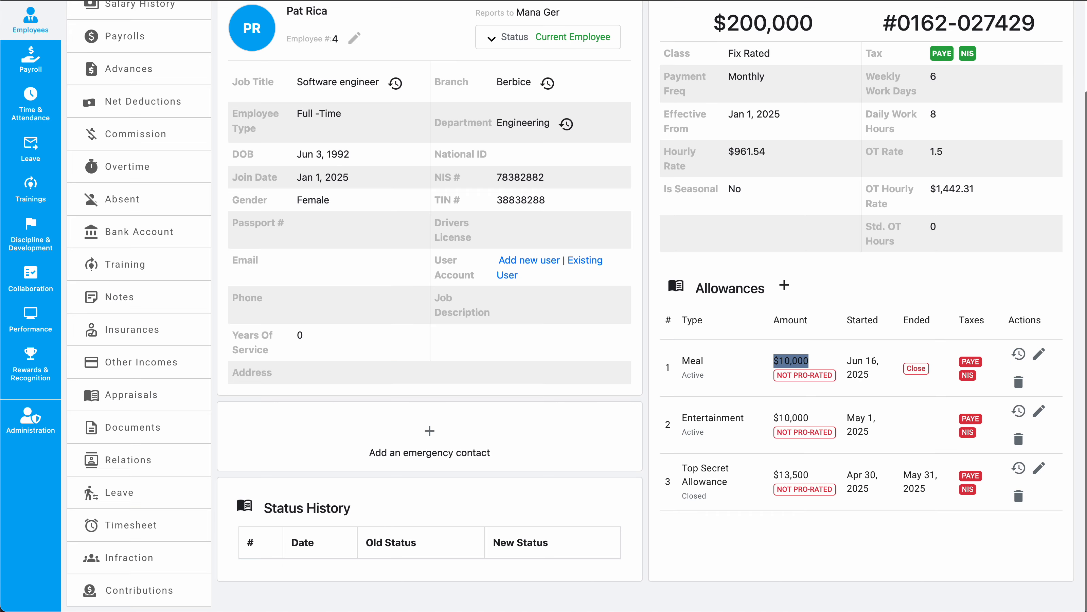
Step: Open John Doe's Meal allowance for editing from his basic information
scroll(769, 321, "up", 5)
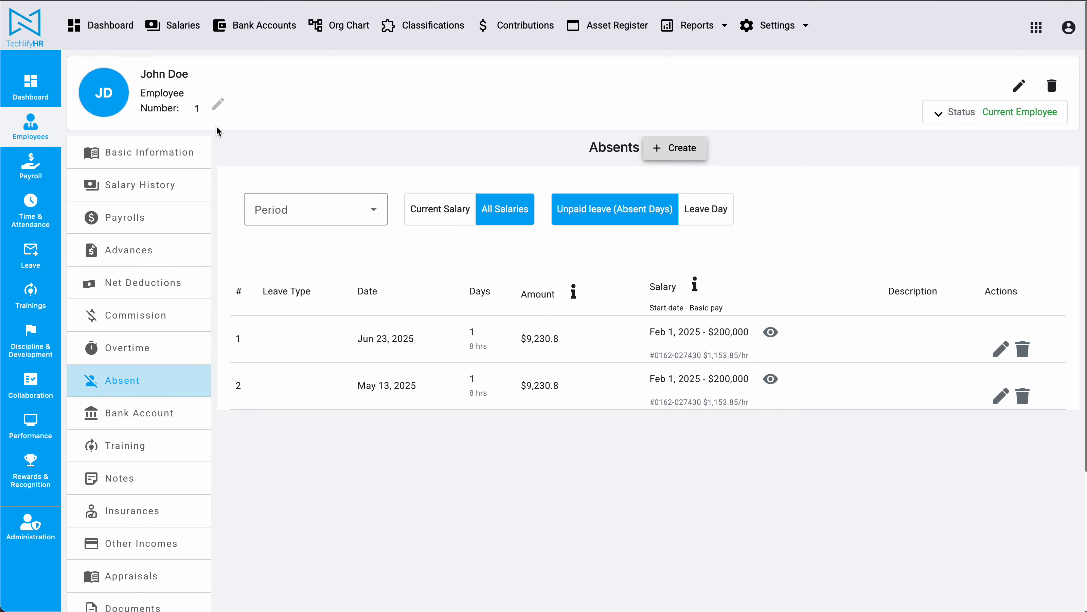
left_click(144, 152)
scroll(1049, 350, "down", 1)
scroll(1050, 352, "down", 2)
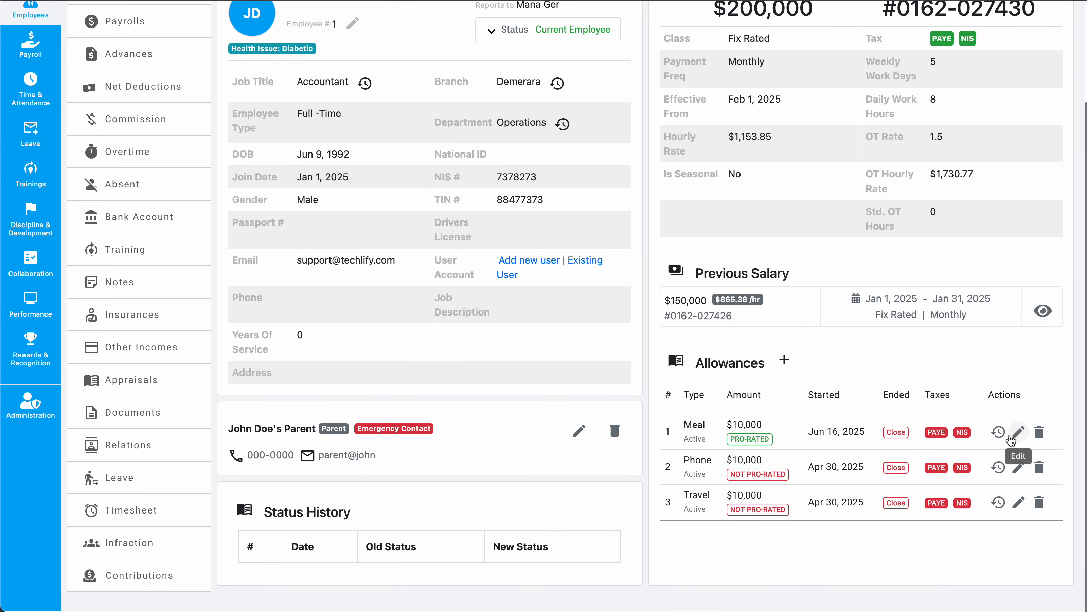
left_click(1018, 432)
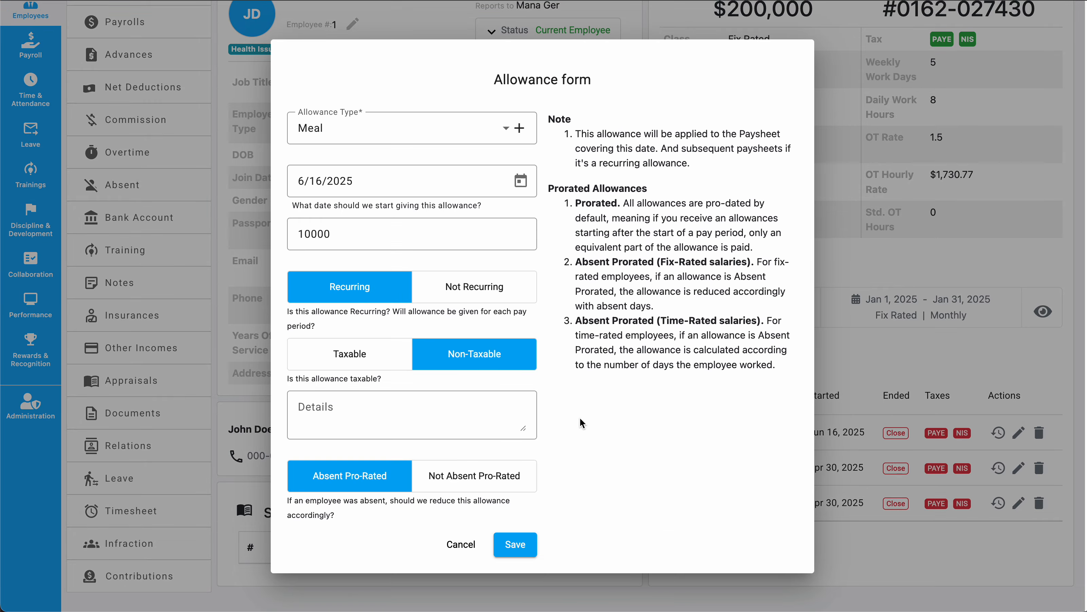